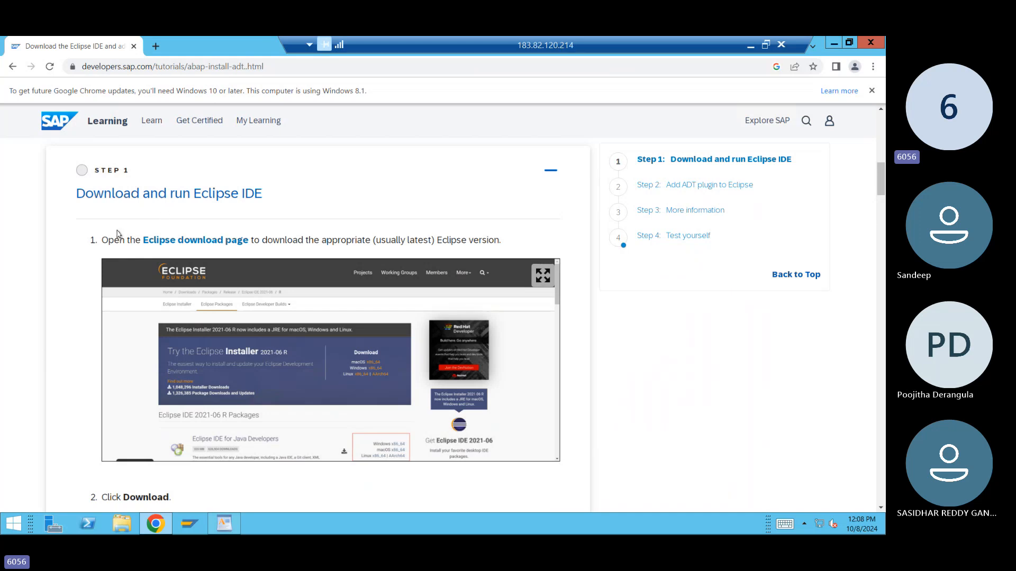
- Open the linked Eclipse download page from the tutorial and look over the available IDE packages
{"action": "left_click", "coordinate": [201, 241]}
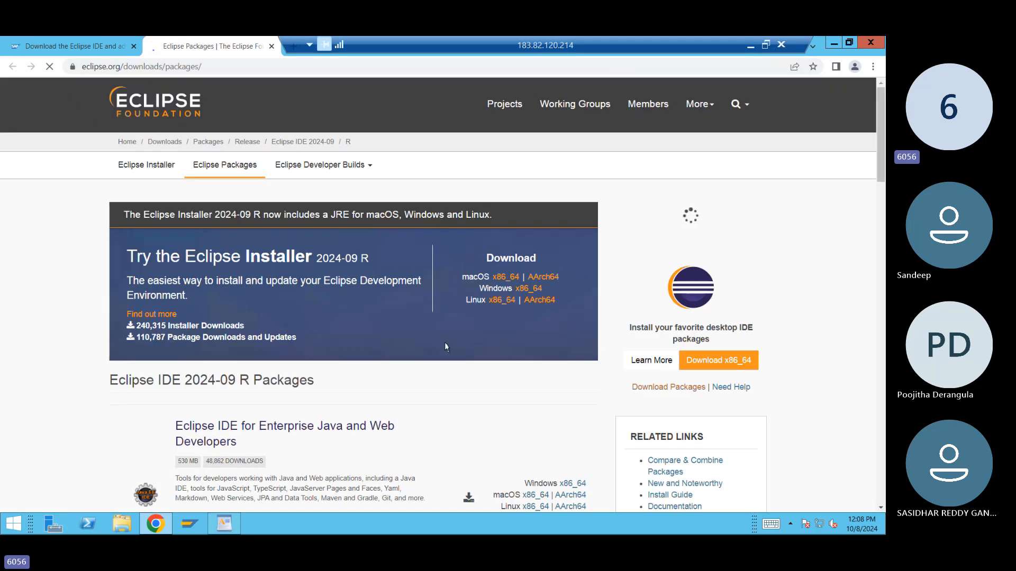
{"action": "scroll", "coordinate": [452, 374], "scroll_direction": "down", "scroll_amount": 5}
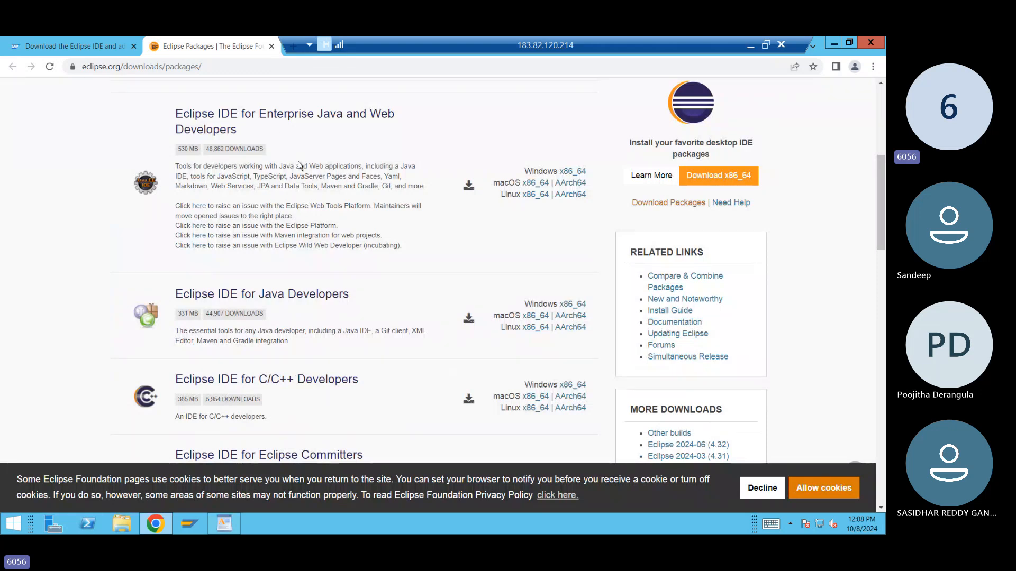
- Return to the SAP tutorial and read the Step 1 instructions from downloading and extracting Eclipse through launching the workspace
{"action": "left_click", "coordinate": [79, 49]}
{"action": "scroll", "coordinate": [235, 297], "scroll_direction": "down", "scroll_amount": 5}
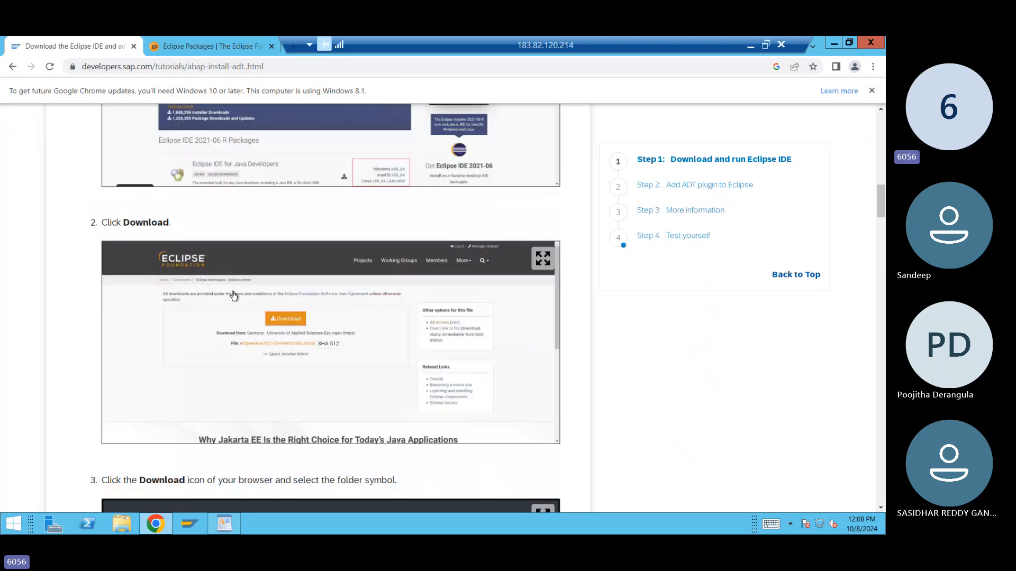
{"action": "scroll", "coordinate": [279, 356], "scroll_direction": "down", "scroll_amount": 13}
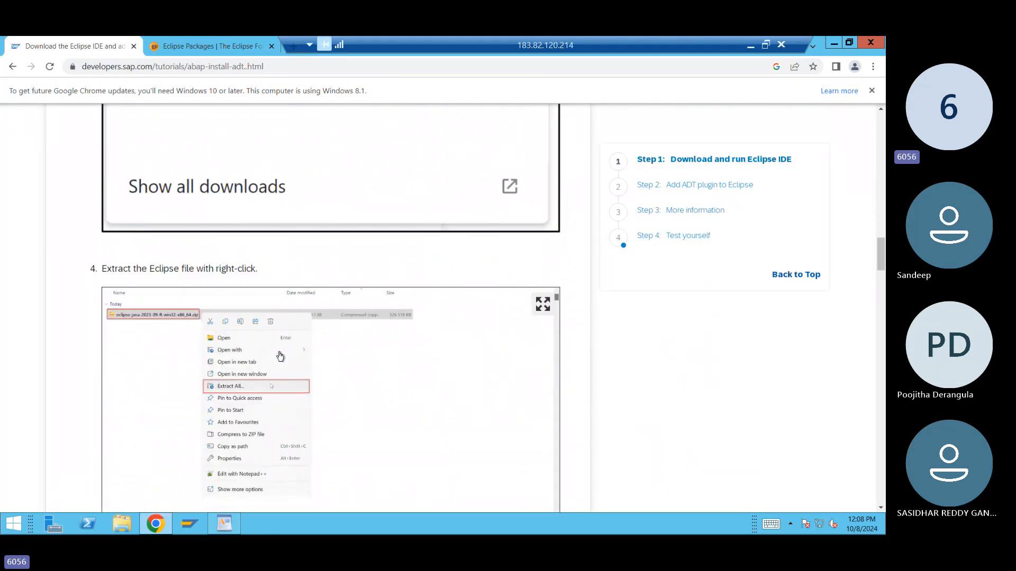
{"action": "scroll", "coordinate": [280, 356], "scroll_direction": "down", "scroll_amount": 6}
{"action": "scroll", "coordinate": [381, 398], "scroll_direction": "down", "scroll_amount": 8}
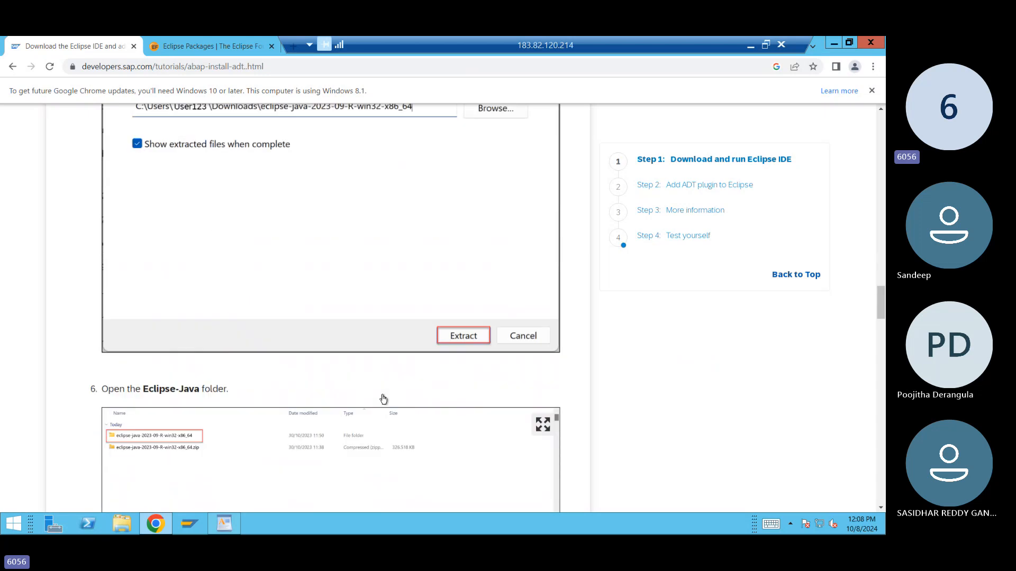
{"action": "scroll", "coordinate": [252, 359], "scroll_direction": "down", "scroll_amount": 4}
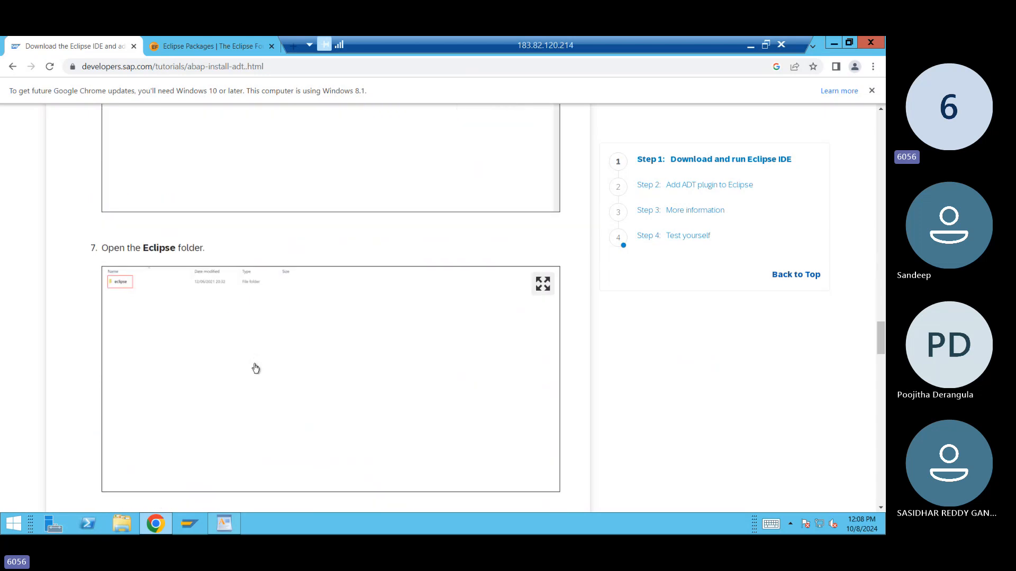
{"action": "scroll", "coordinate": [217, 345], "scroll_direction": "down", "scroll_amount": 6}
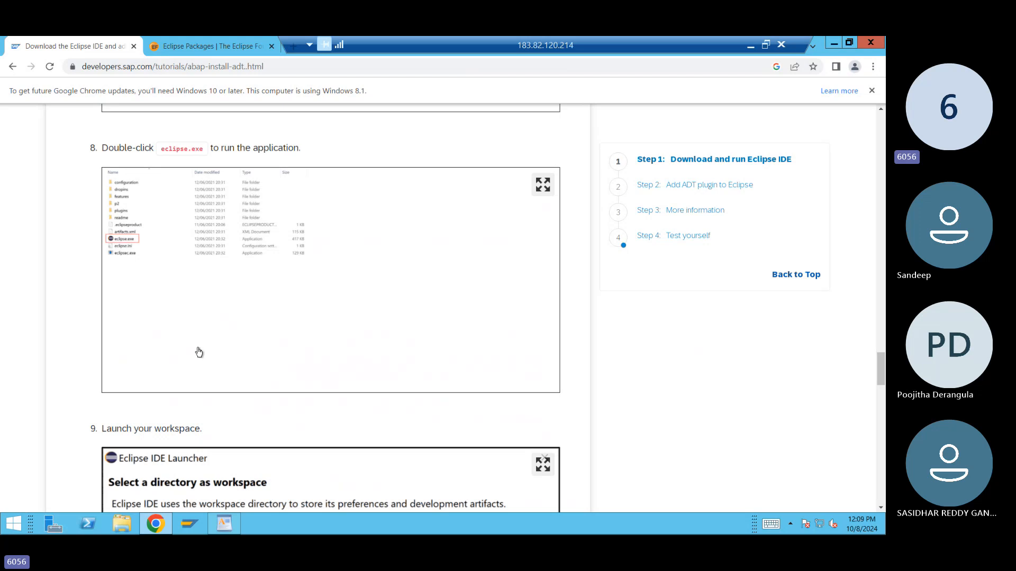
{"action": "scroll", "coordinate": [199, 352], "scroll_direction": "down", "scroll_amount": 3}
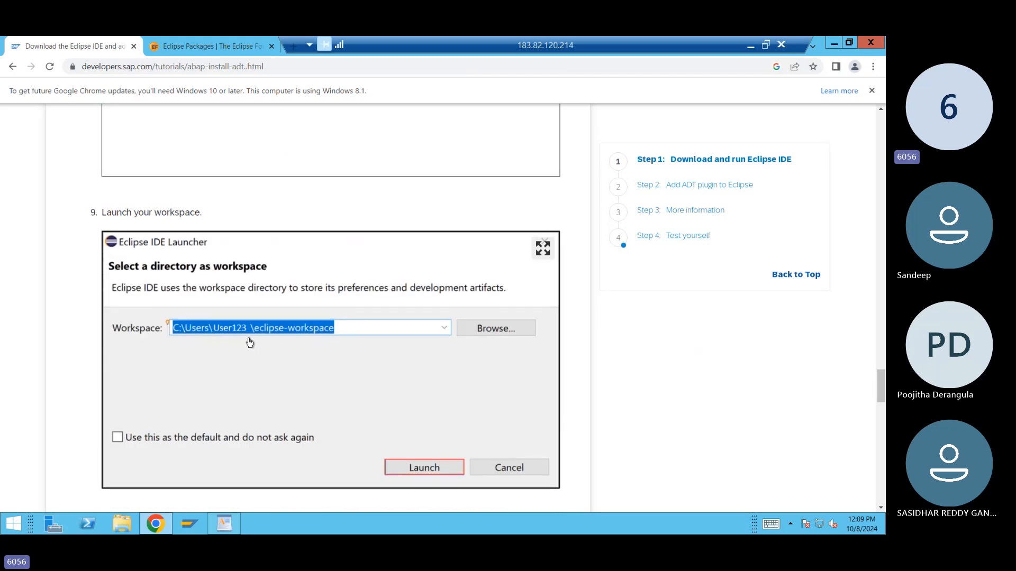
{"action": "scroll", "coordinate": [250, 343], "scroll_direction": "down", "scroll_amount": 5}
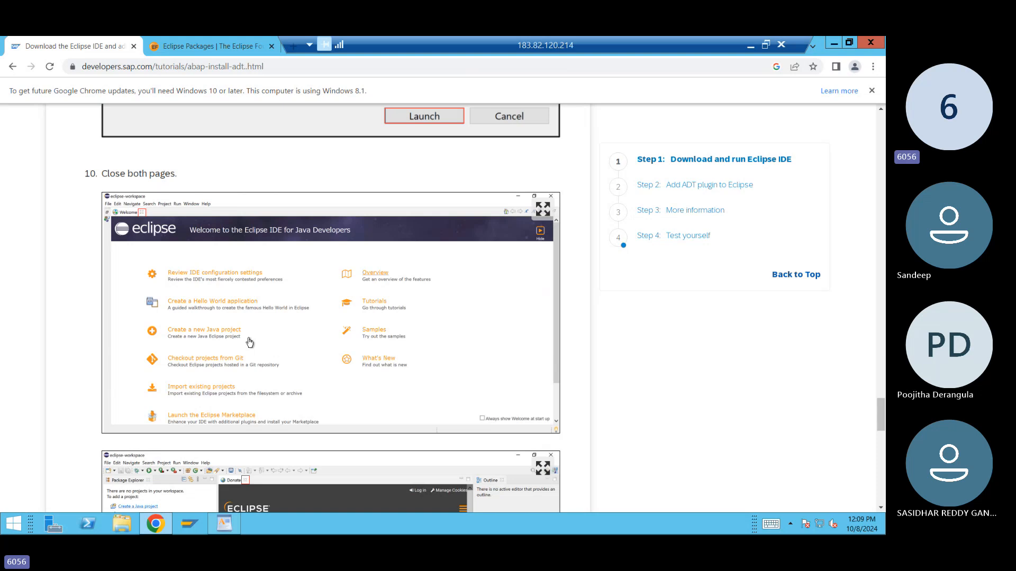
- In the WordPad notes, add the line "by default we will not get the ADT (ABAP development tools)" below "How to install eclipse"
{"action": "key", "text": "alt+Tab"}
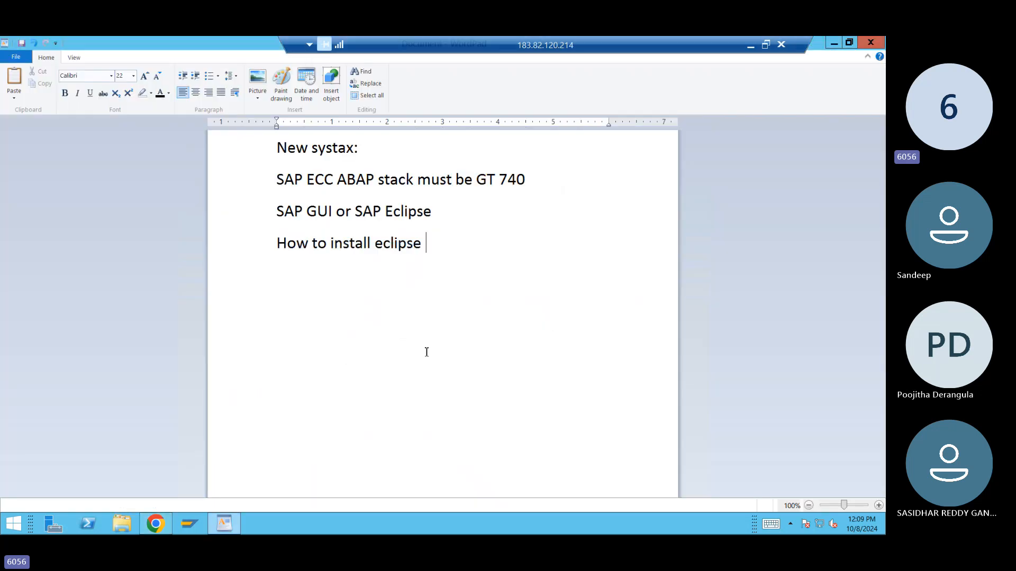
{"action": "key", "text": "Return"}
{"action": "type", "text": "by"}
{"action": "key", "text": "BackSpace"}
{"action": "type", "text": "y default"}
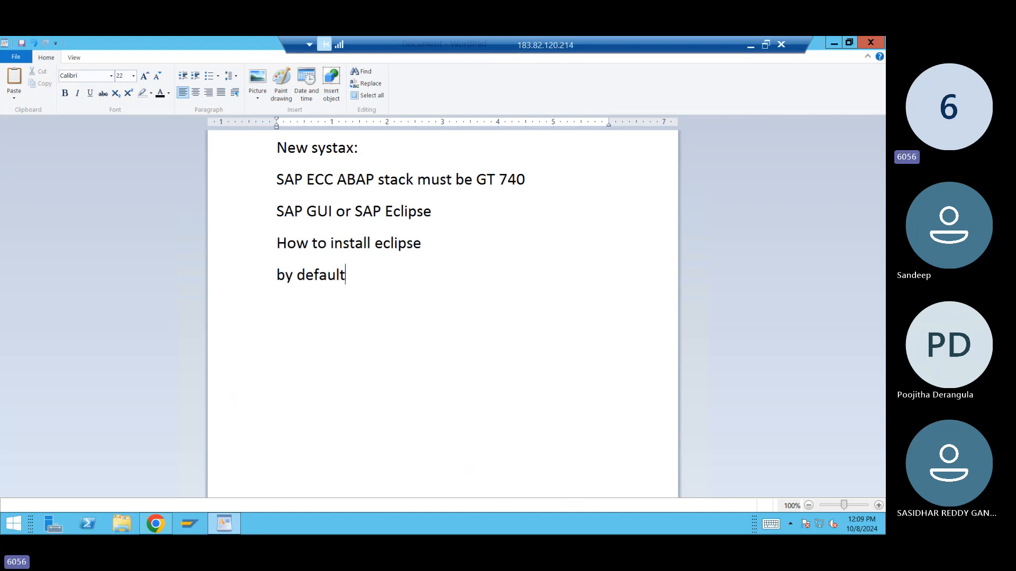
{"action": "type", "text": " we will not get t"}
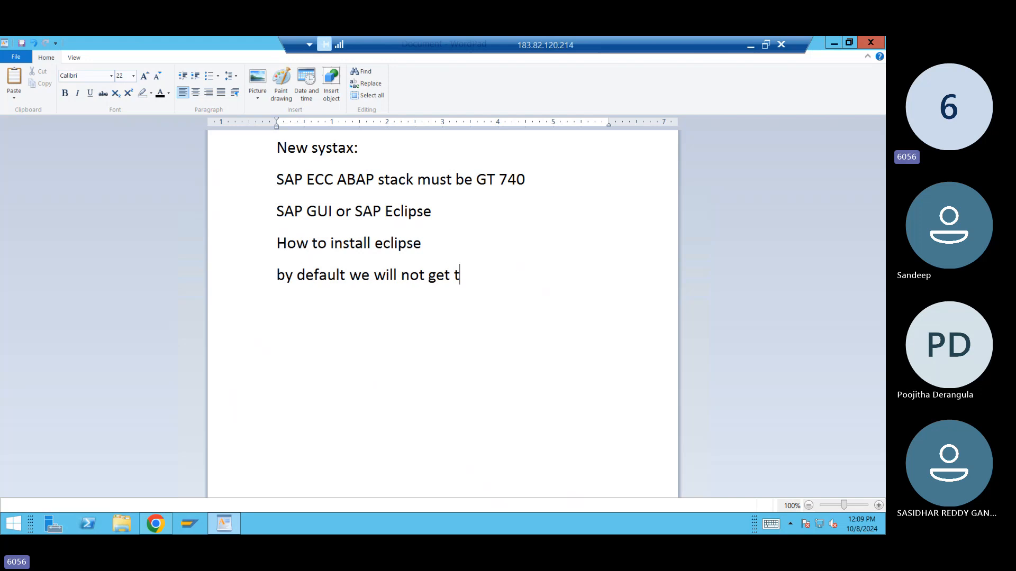
{"action": "type", "text": "he ADT (ABAP deve"}
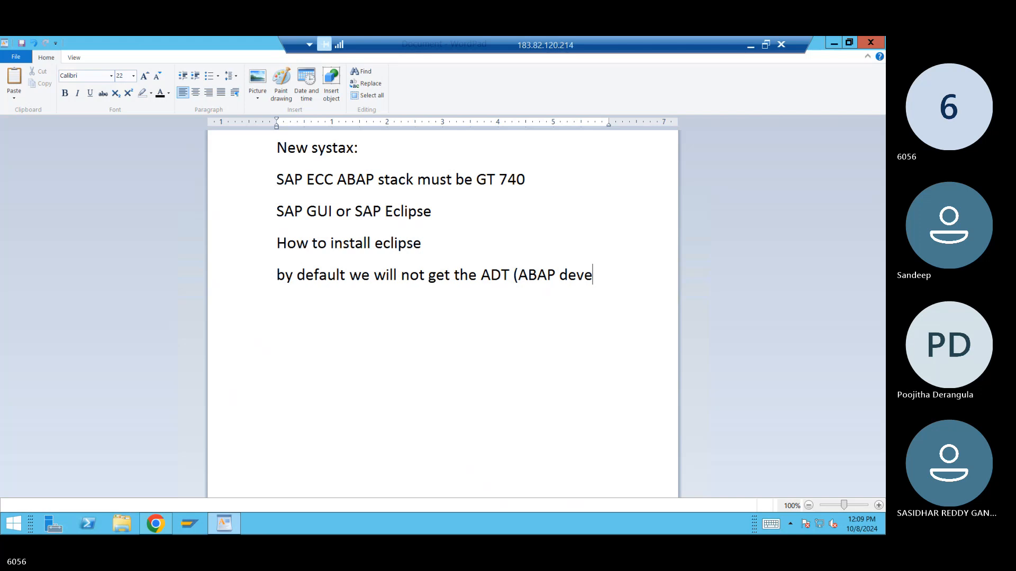
{"action": "type", "text": "lopment too"}
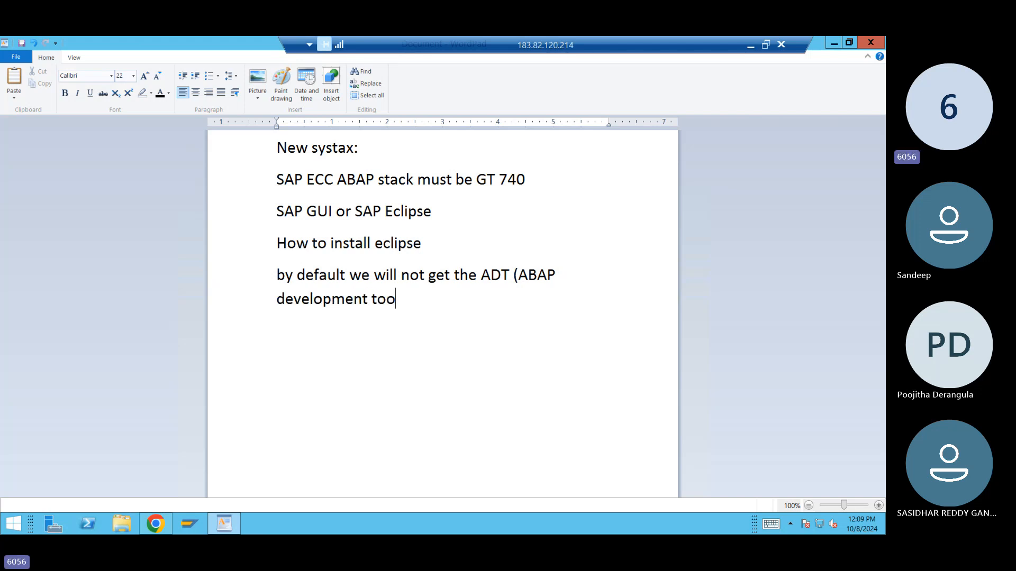
{"action": "type", "text": "ls)"}
- Start Eclipse from the desktop with the recent workspace s22a48\Desktop, and check the tutorial's workspace launch instruction in Chrome
{"action": "left_click", "coordinate": [833, 44]}
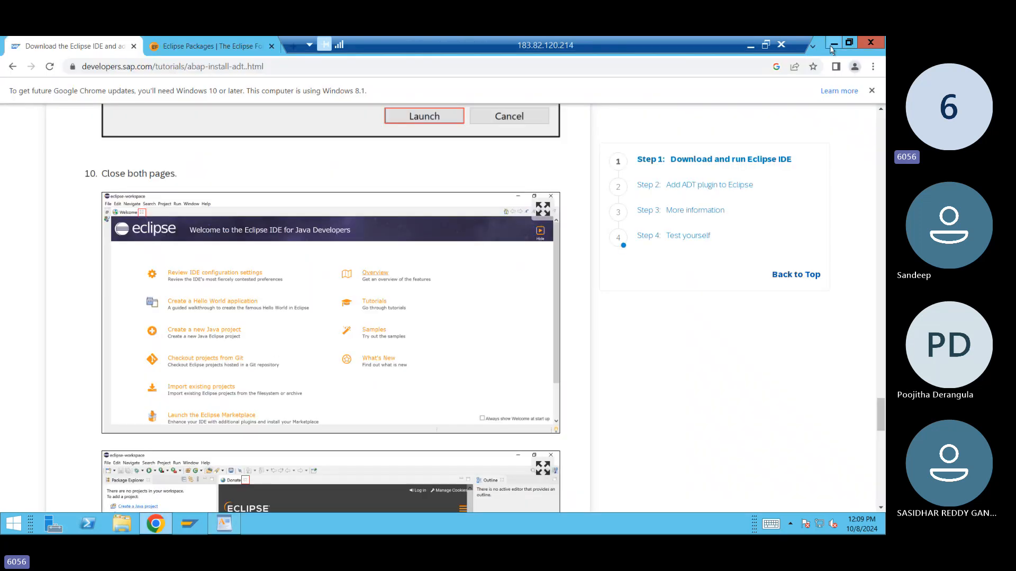
{"action": "left_click", "coordinate": [833, 45]}
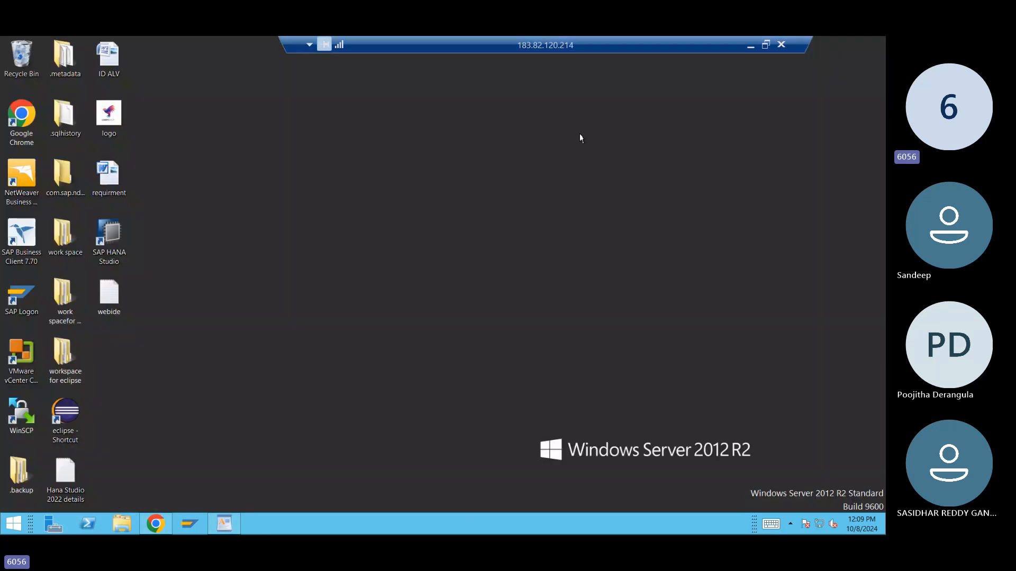
{"action": "left_click", "coordinate": [69, 417]}
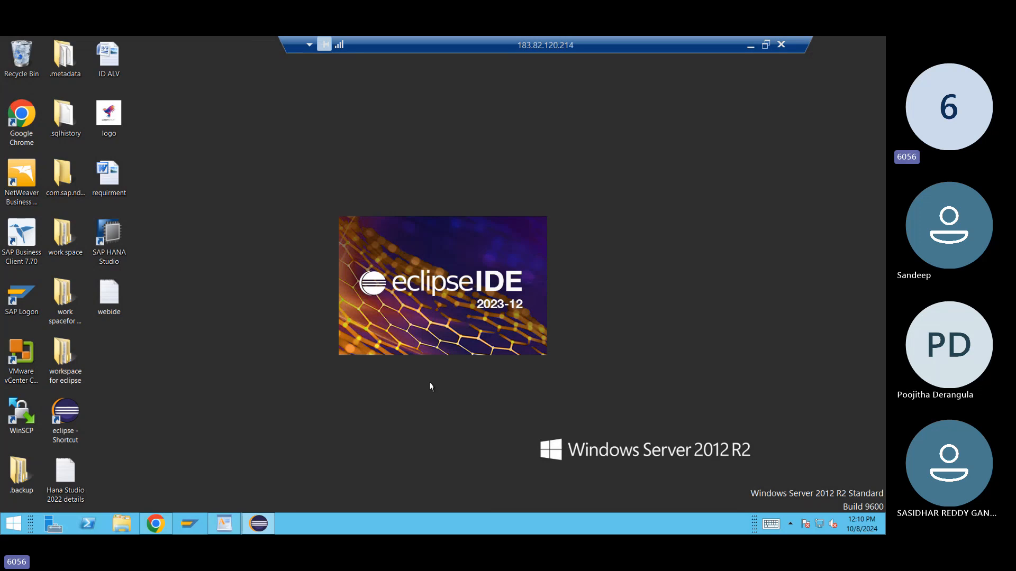
{"action": "left_click", "coordinate": [565, 298]}
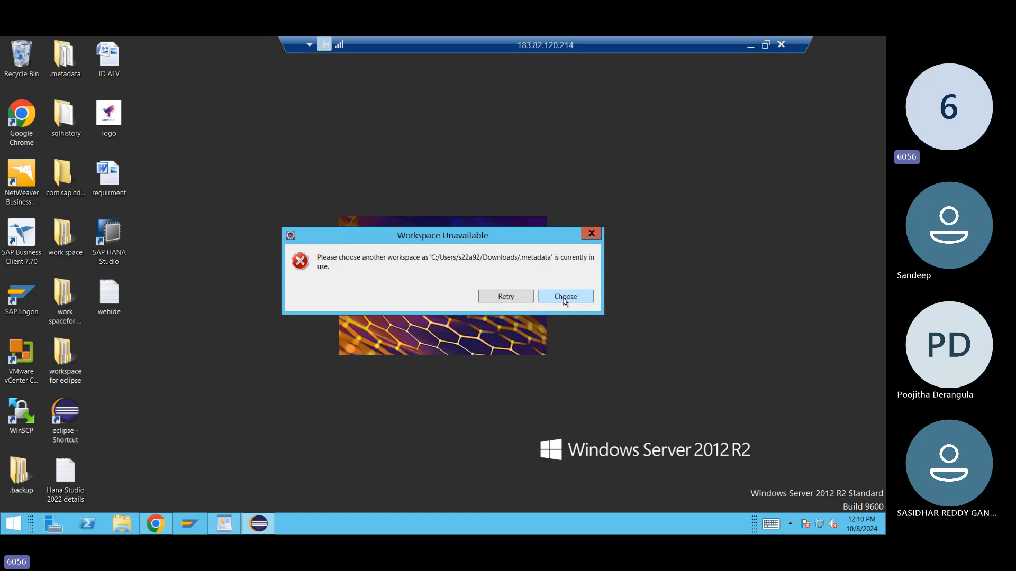
{"action": "left_click", "coordinate": [564, 298]}
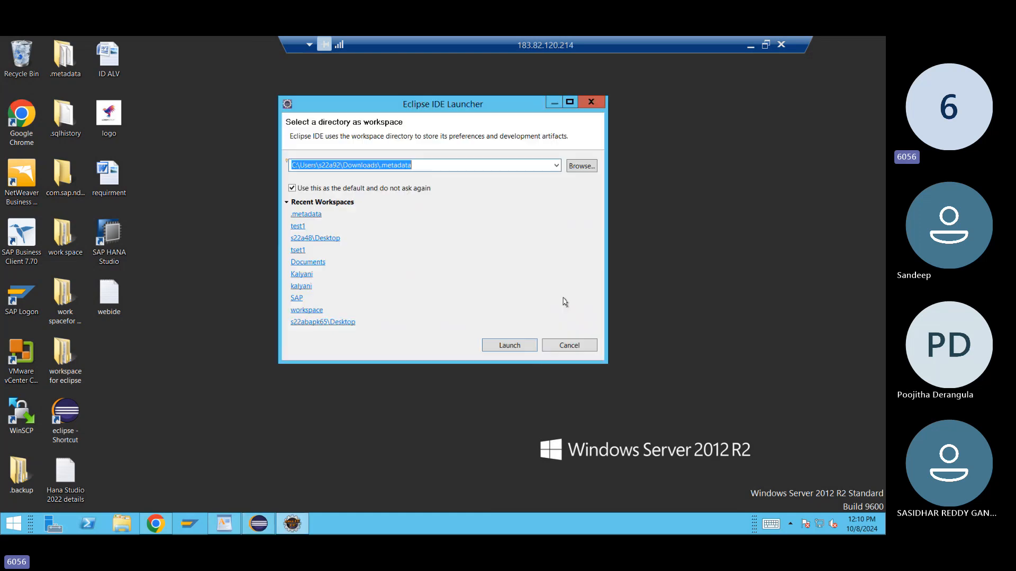
{"action": "left_click", "coordinate": [316, 238]}
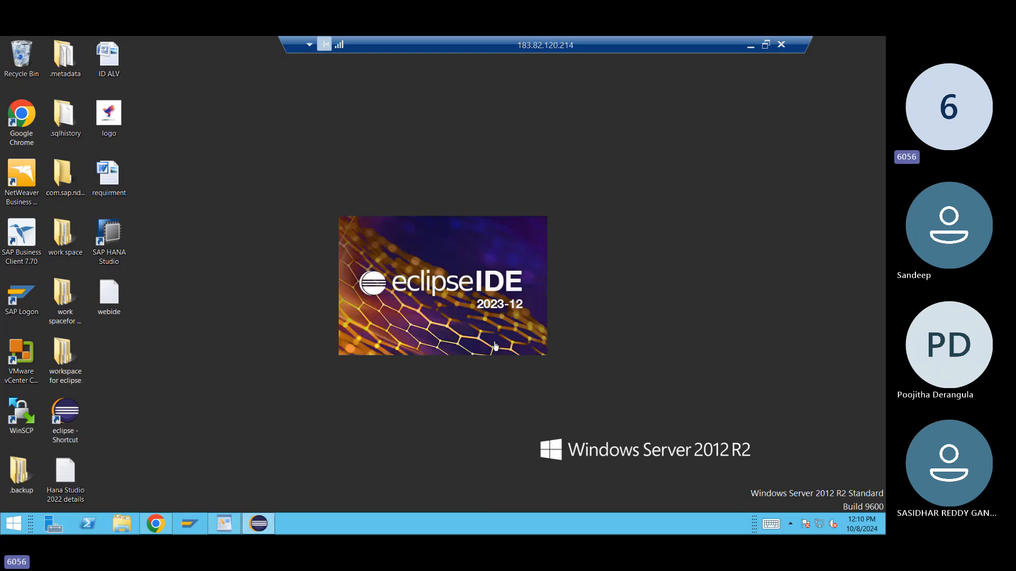
{"action": "key", "text": "alt+Tab"}
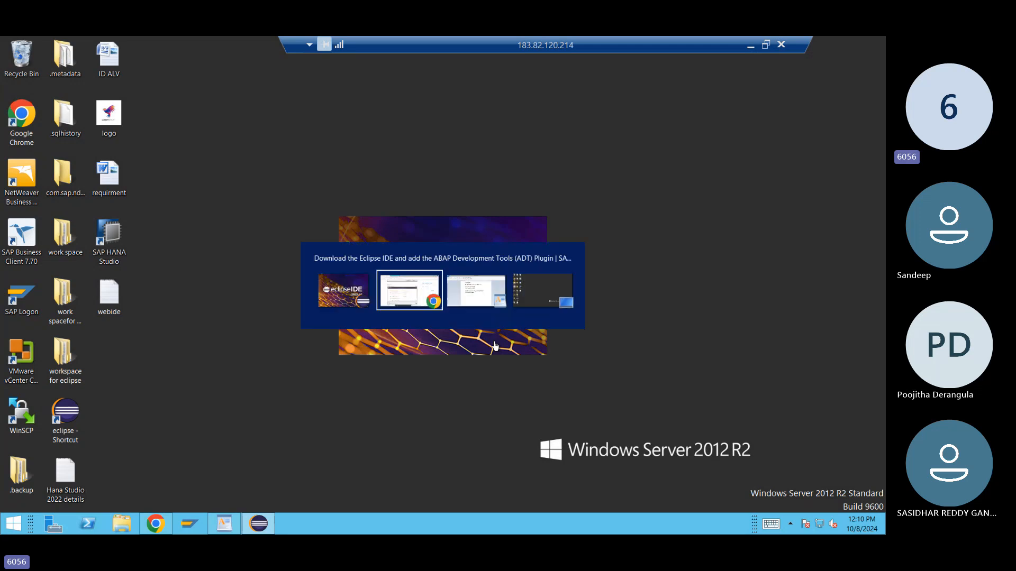
{"action": "scroll", "coordinate": [280, 343], "scroll_direction": "up", "scroll_amount": 5}
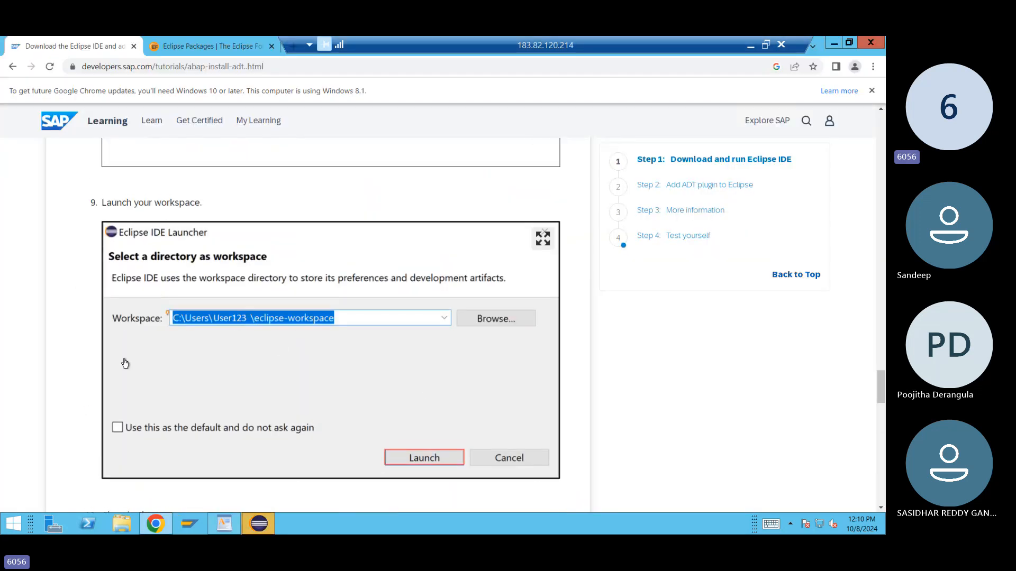
- Switch to Eclipse and open the Install New Software dialog
{"action": "key", "text": "alt+Tab"}
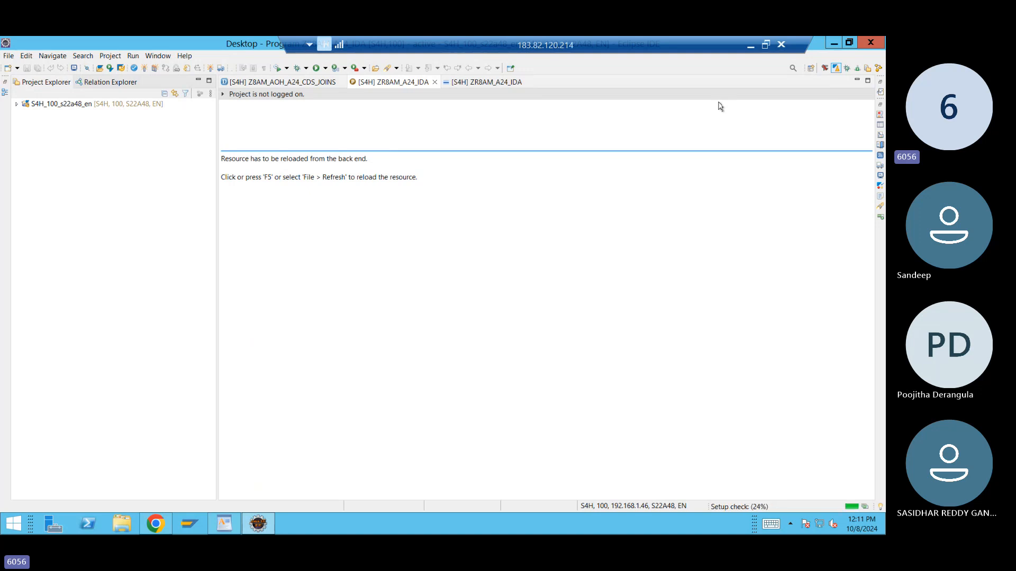
{"action": "left_click", "coordinate": [181, 57]}
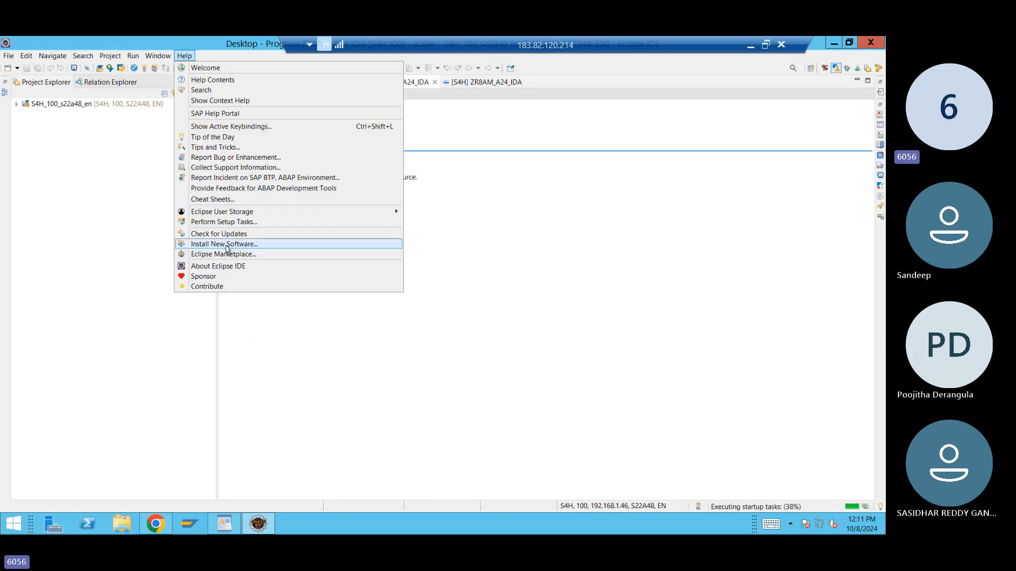
{"action": "left_click", "coordinate": [226, 245]}
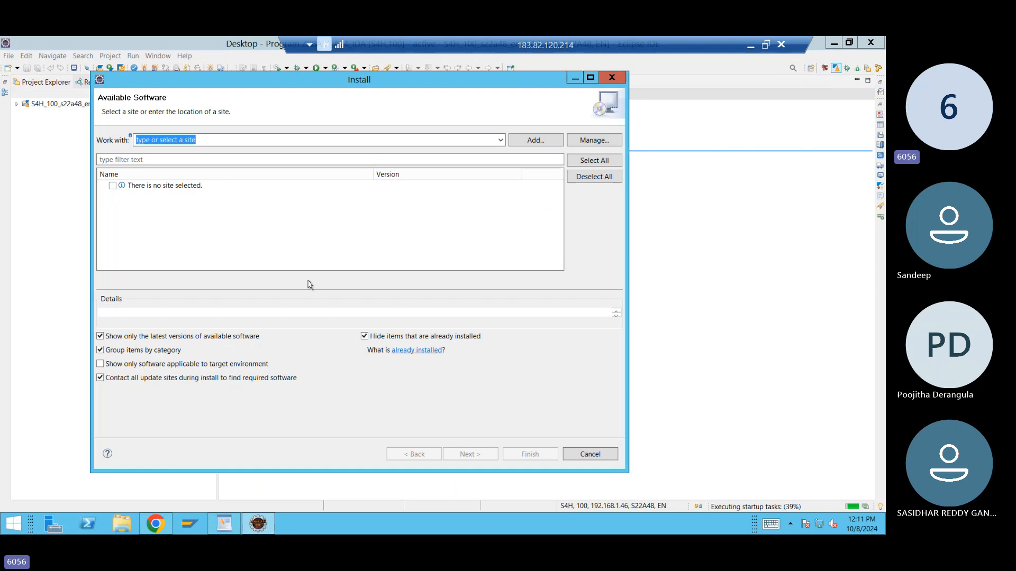
- Switch to the tutorial in Chrome and expand Step 2, Add ADT plugin to Eclipse
{"action": "key", "text": "alt+Tab"}
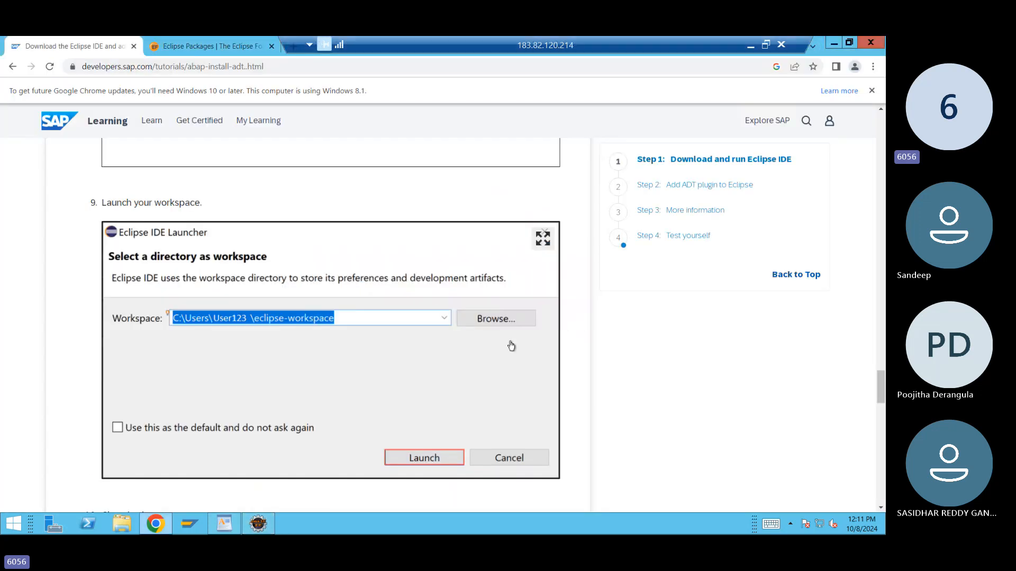
{"action": "key", "text": "alt+Tab"}
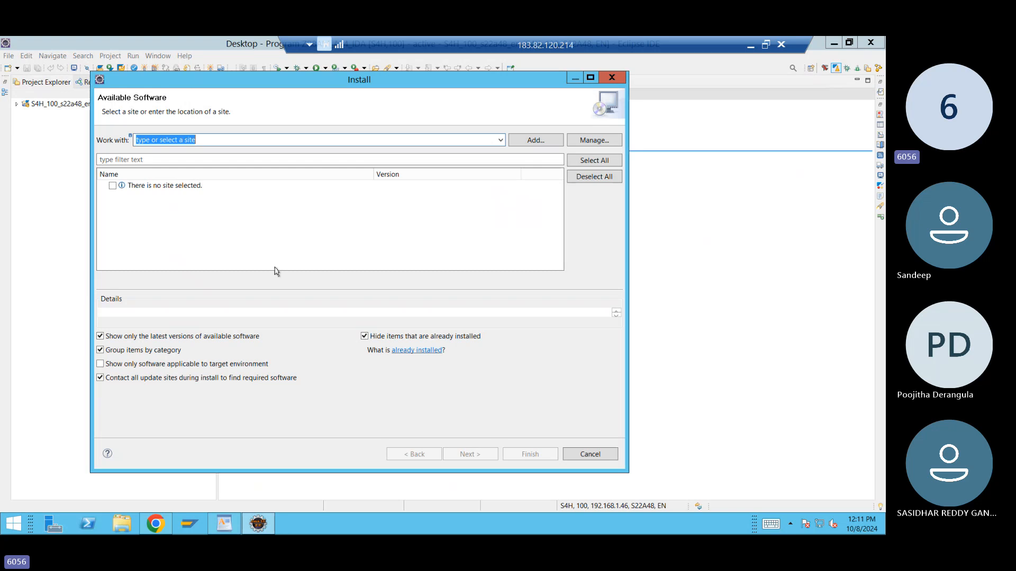
{"action": "key", "text": "alt+Tab"}
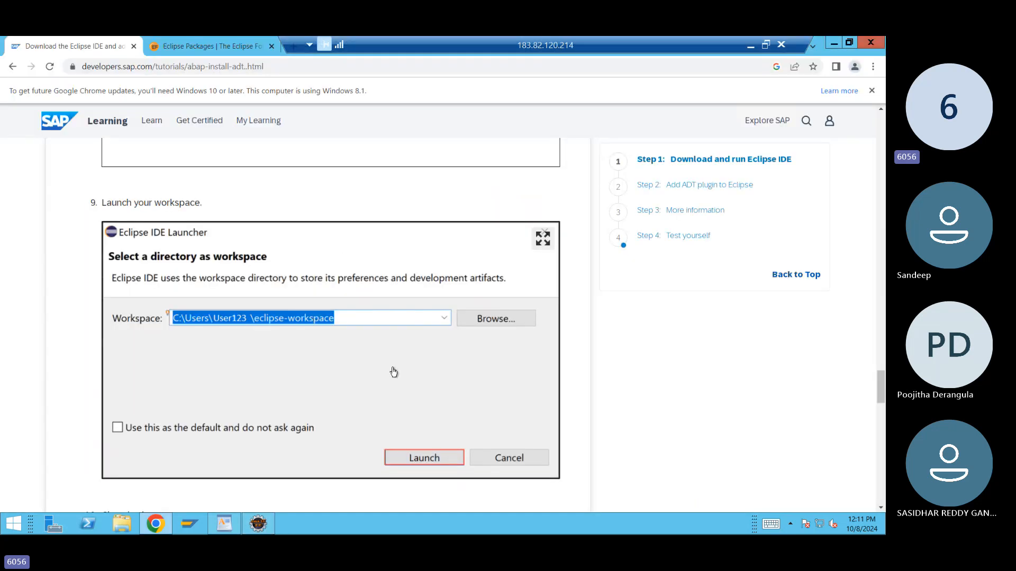
{"action": "scroll", "coordinate": [394, 372], "scroll_direction": "down", "scroll_amount": 1}
{"action": "scroll", "coordinate": [393, 372], "scroll_direction": "down", "scroll_amount": 15}
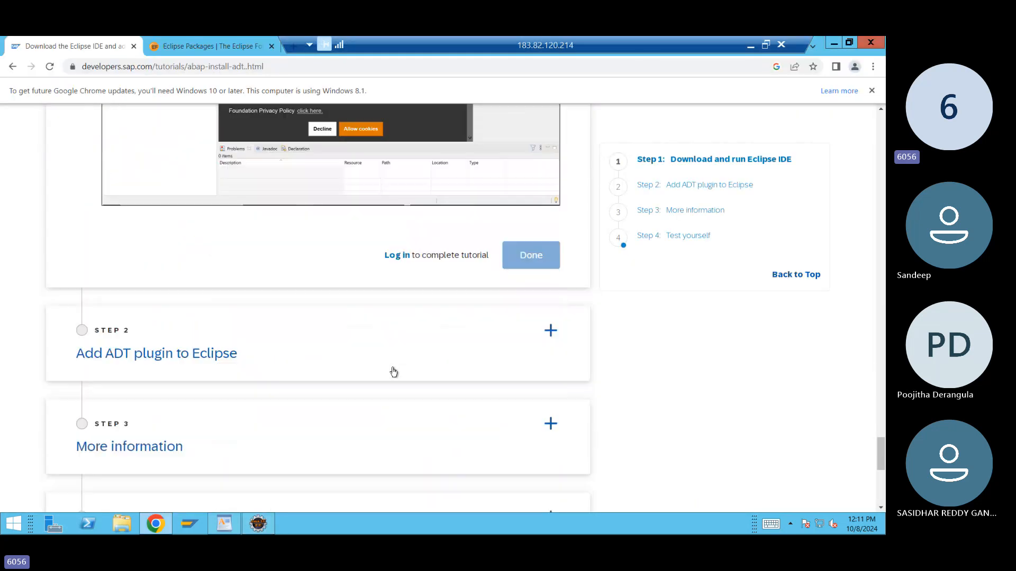
{"action": "left_click", "coordinate": [178, 355]}
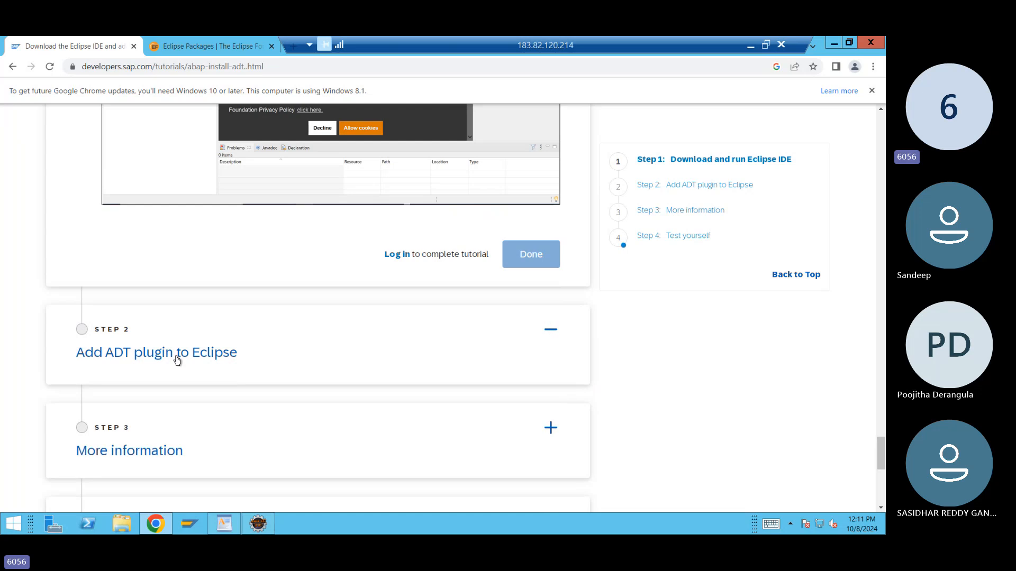
{"action": "scroll", "coordinate": [264, 399], "scroll_direction": "down", "scroll_amount": 6}
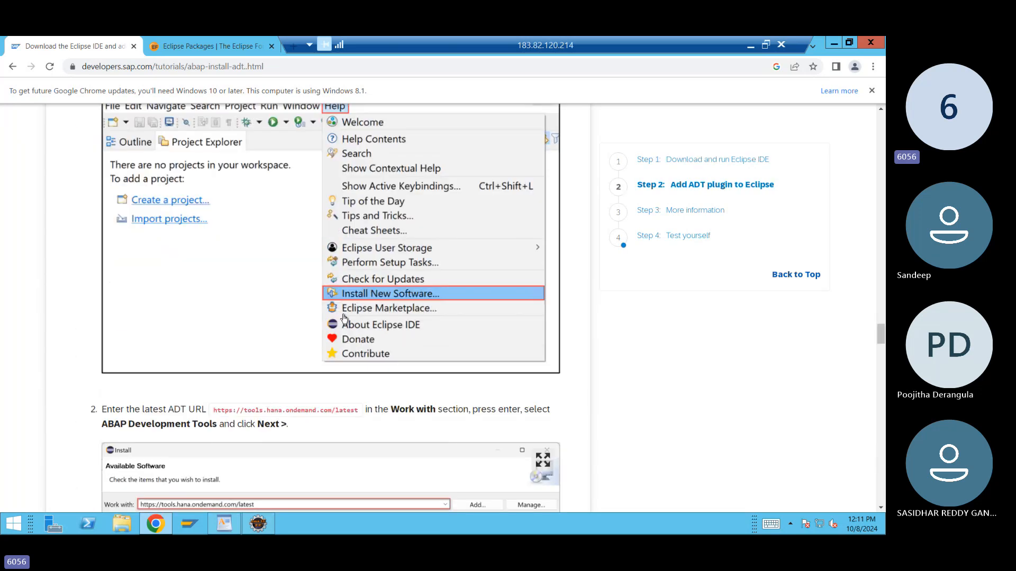
{"action": "scroll", "coordinate": [344, 319], "scroll_direction": "down", "scroll_amount": 3}
{"action": "scroll", "coordinate": [344, 319], "scroll_direction": "down", "scroll_amount": 2}
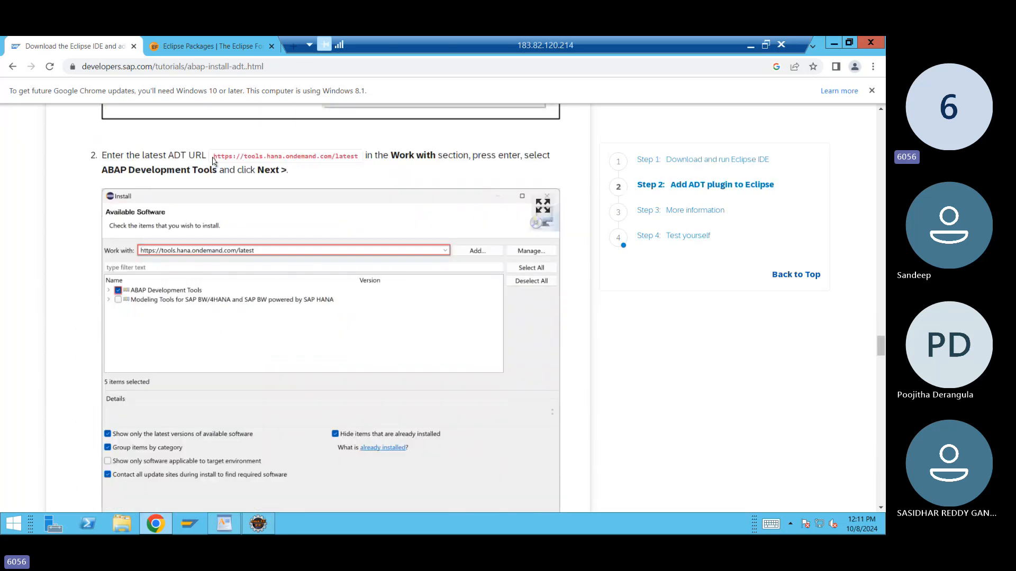
{"action": "left_click_drag", "start_coordinate": [216, 156], "coordinate": [362, 163]}
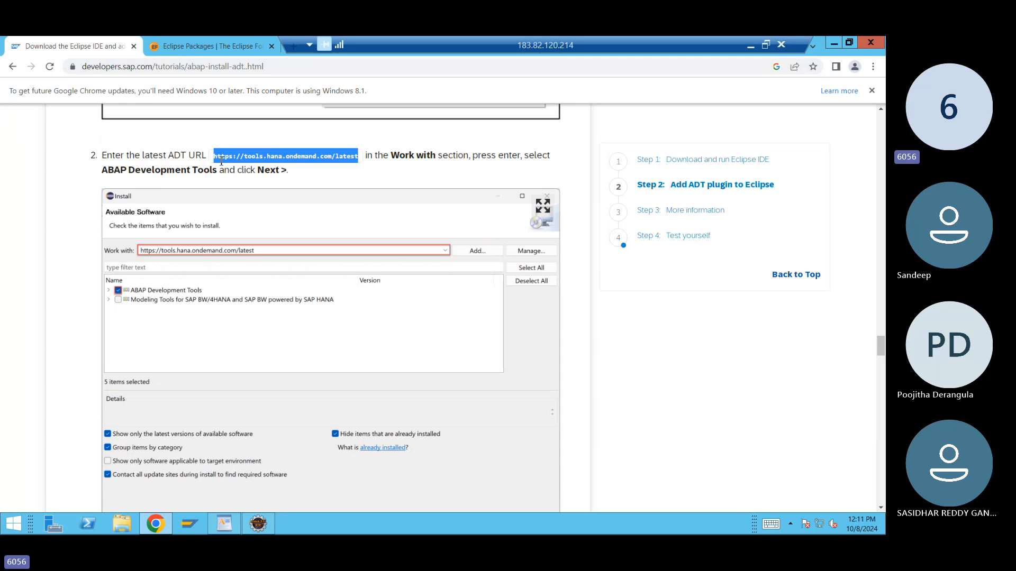
{"action": "left_click", "coordinate": [300, 181]}
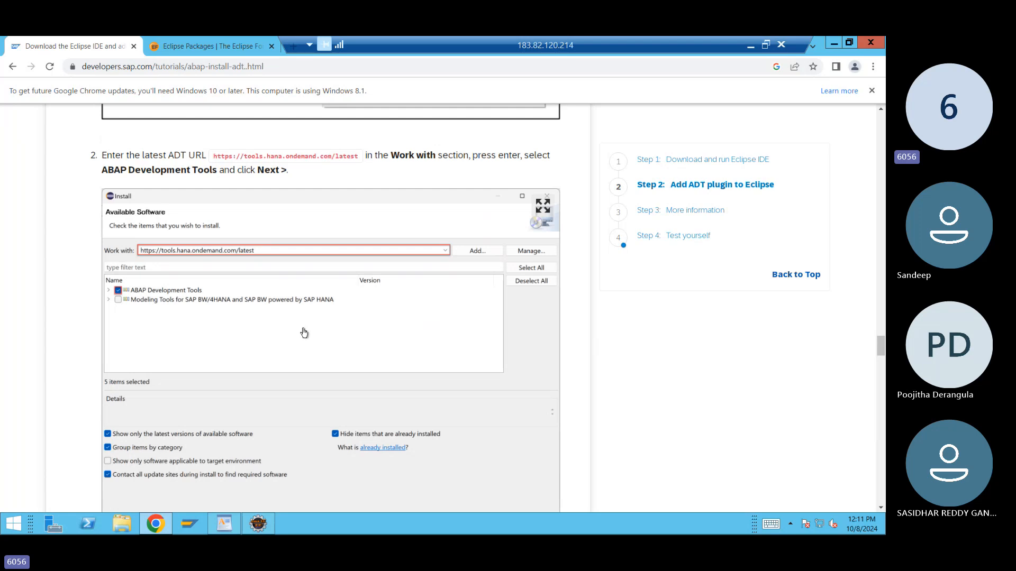
{"action": "left_click_drag", "start_coordinate": [215, 157], "coordinate": [359, 158]}
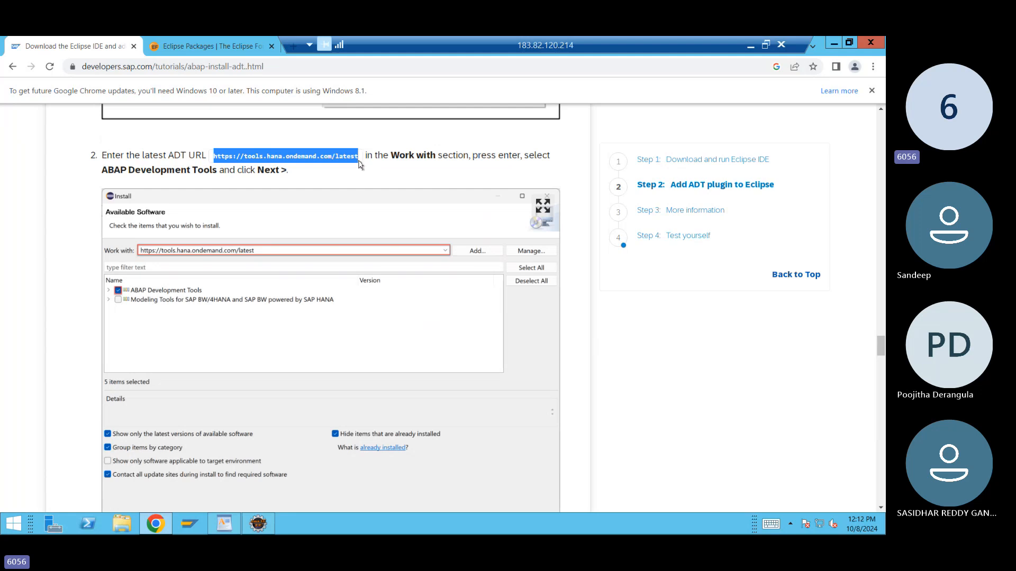
- Copy the ADT URL into the Work with field of Eclipse's Install dialog, load the site, and select ABAP Development Tools
{"action": "key", "text": "ctrl+c"}
{"action": "key", "text": "alt+Tab"}
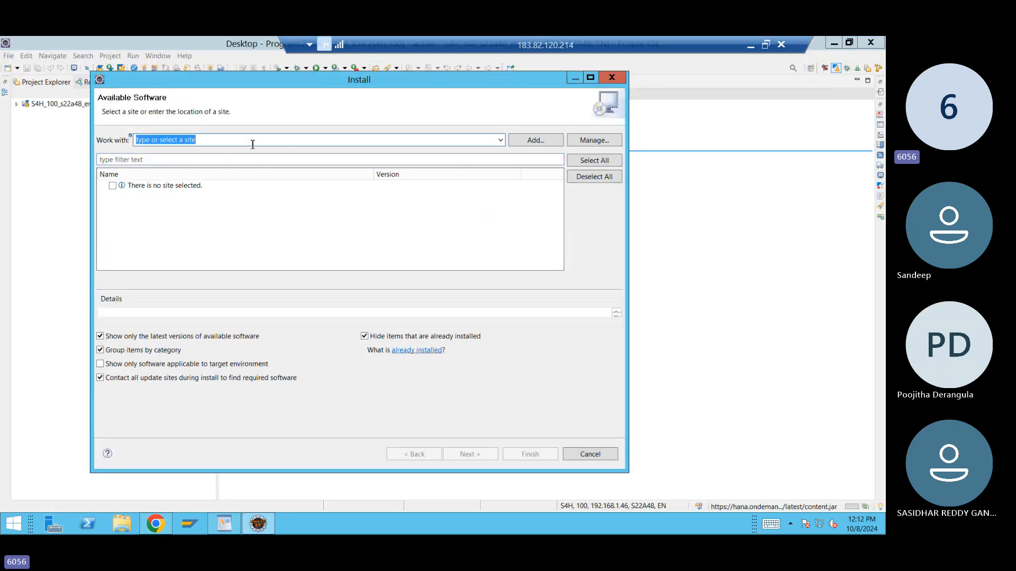
{"action": "key", "text": "ctrl+v"}
{"action": "key", "text": "Return"}
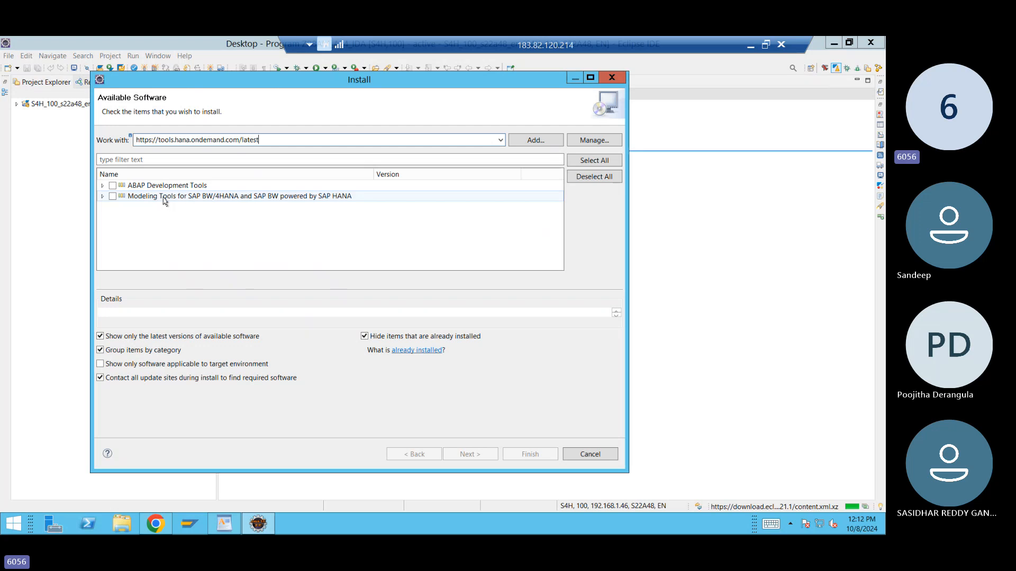
{"action": "left_click", "coordinate": [112, 186]}
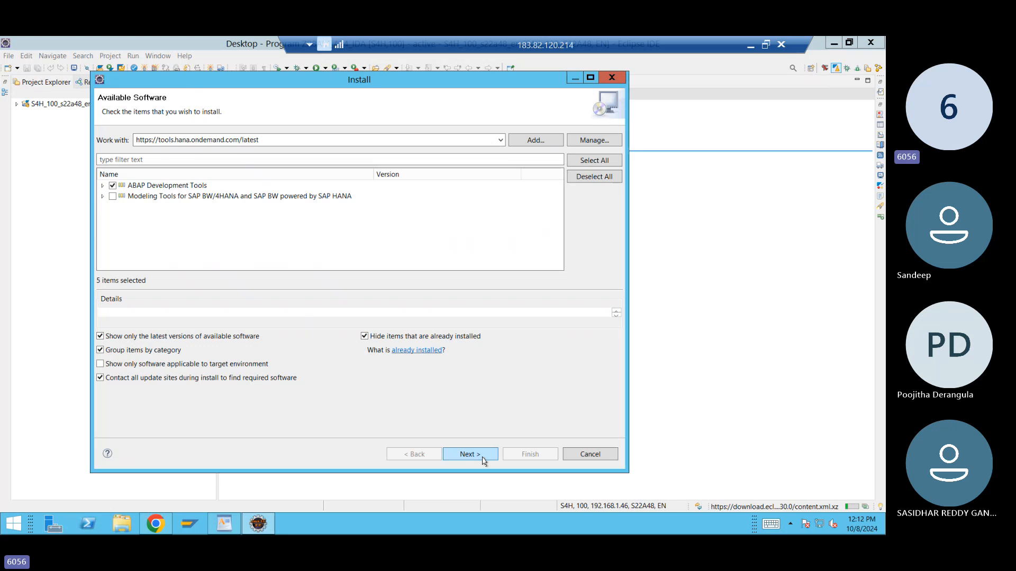
- Switch to the tutorial in Chrome and review instructions 3 to 7 of Step 2, from install details to the ABAP perspective
{"action": "key", "text": "alt+Tab"}
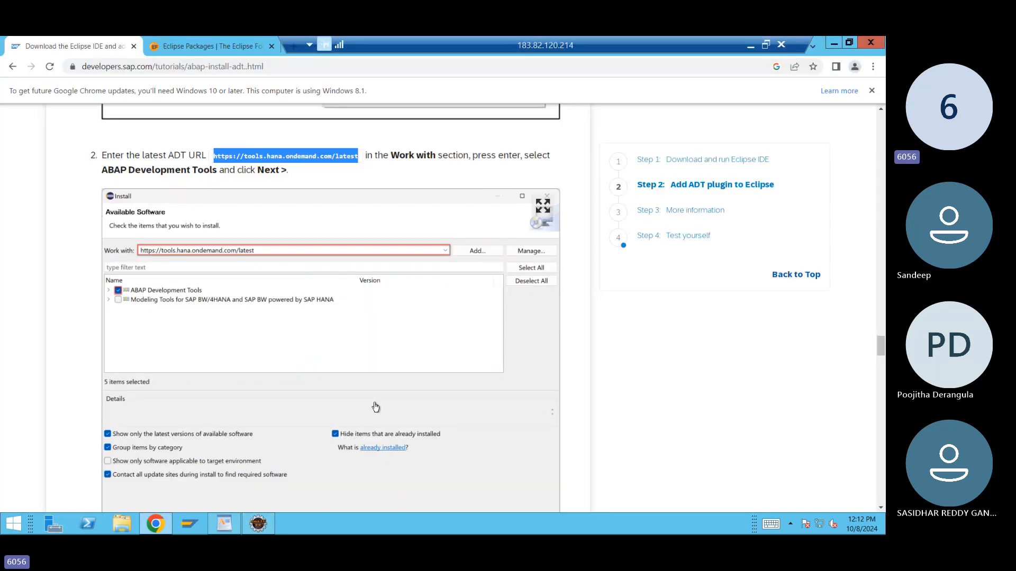
{"action": "scroll", "coordinate": [376, 406], "scroll_direction": "down", "scroll_amount": 5}
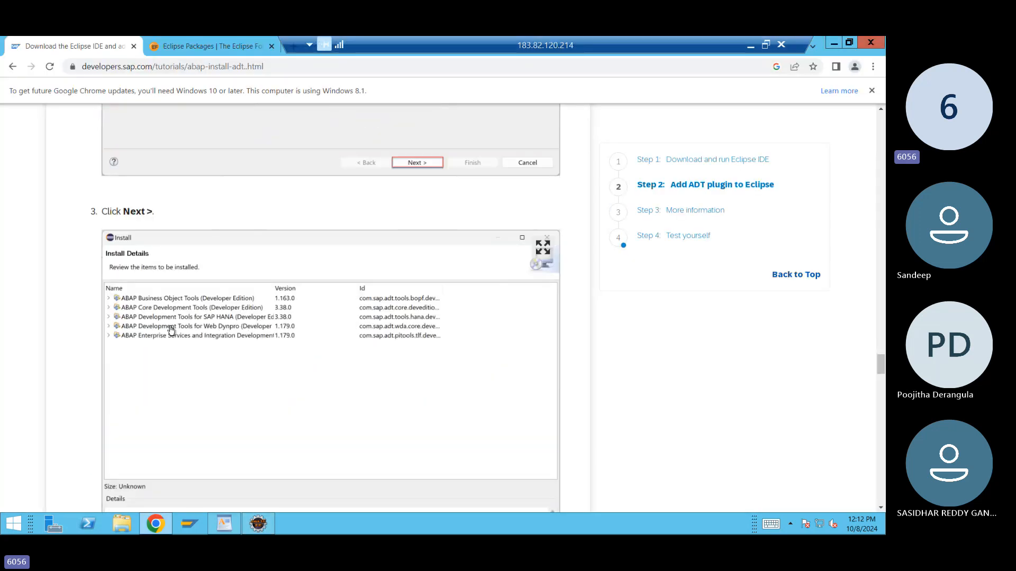
{"action": "scroll", "coordinate": [170, 329], "scroll_direction": "down", "scroll_amount": 5}
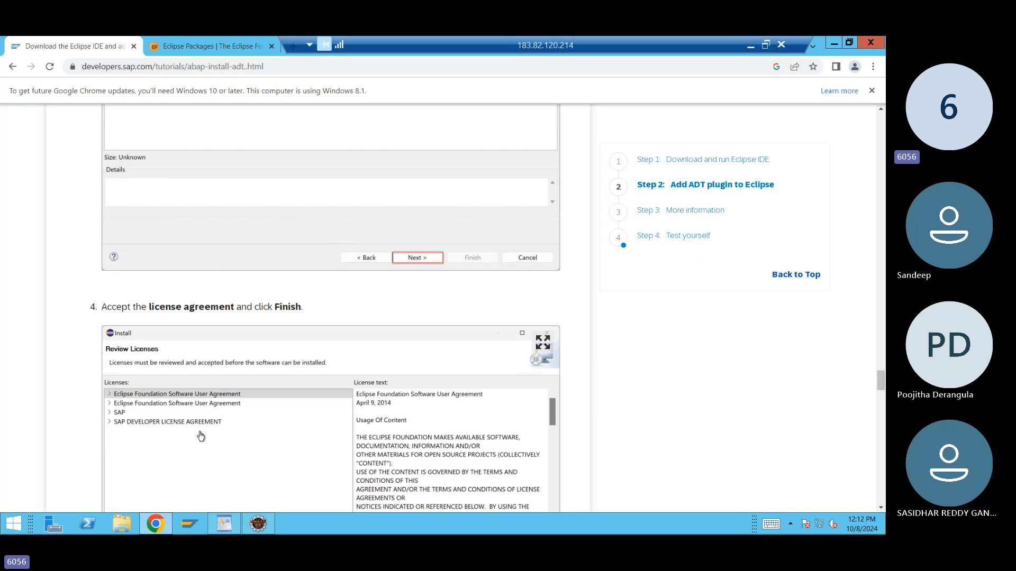
{"action": "scroll", "coordinate": [199, 433], "scroll_direction": "down", "scroll_amount": 5}
{"action": "scroll", "coordinate": [416, 432], "scroll_direction": "down", "scroll_amount": 5}
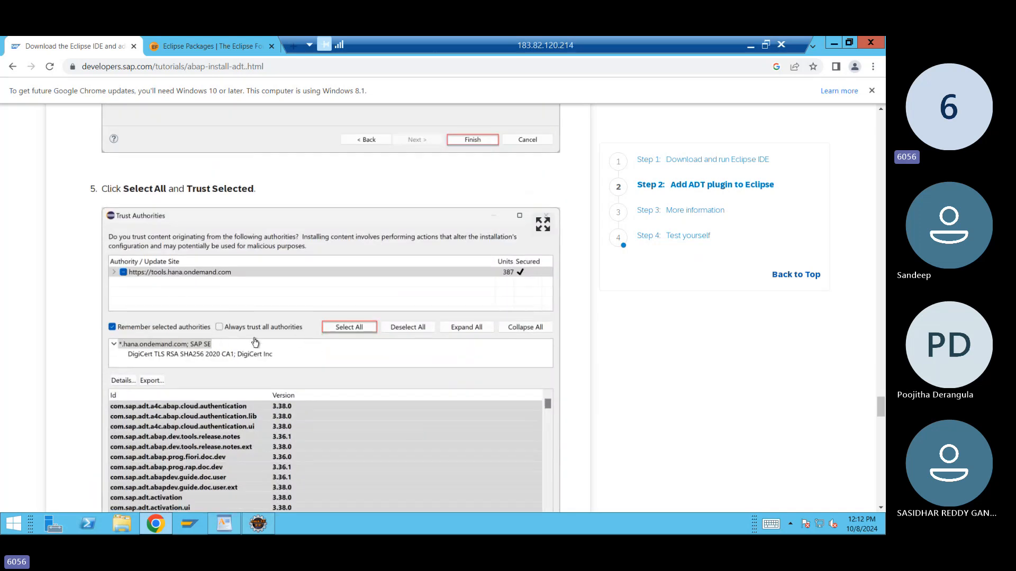
{"action": "scroll", "coordinate": [297, 373], "scroll_direction": "down", "scroll_amount": 4}
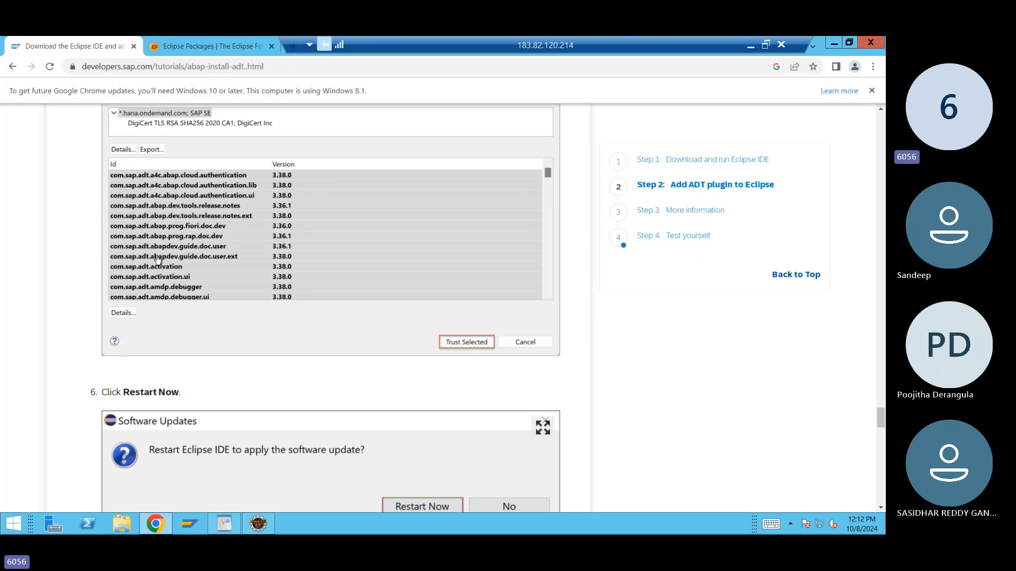
{"action": "scroll", "coordinate": [157, 259], "scroll_direction": "down", "scroll_amount": 6}
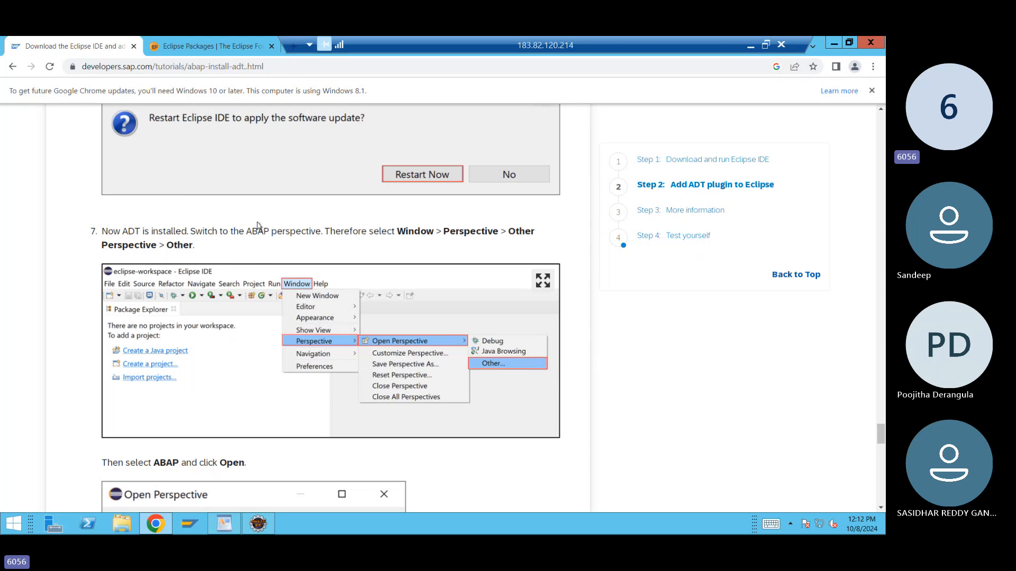
{"action": "scroll", "coordinate": [258, 227], "scroll_direction": "up", "scroll_amount": 2}
- Switch to Eclipse, close the Install dialog without installing, and dismiss the project logon dialog
{"action": "key", "text": "alt+Tab"}
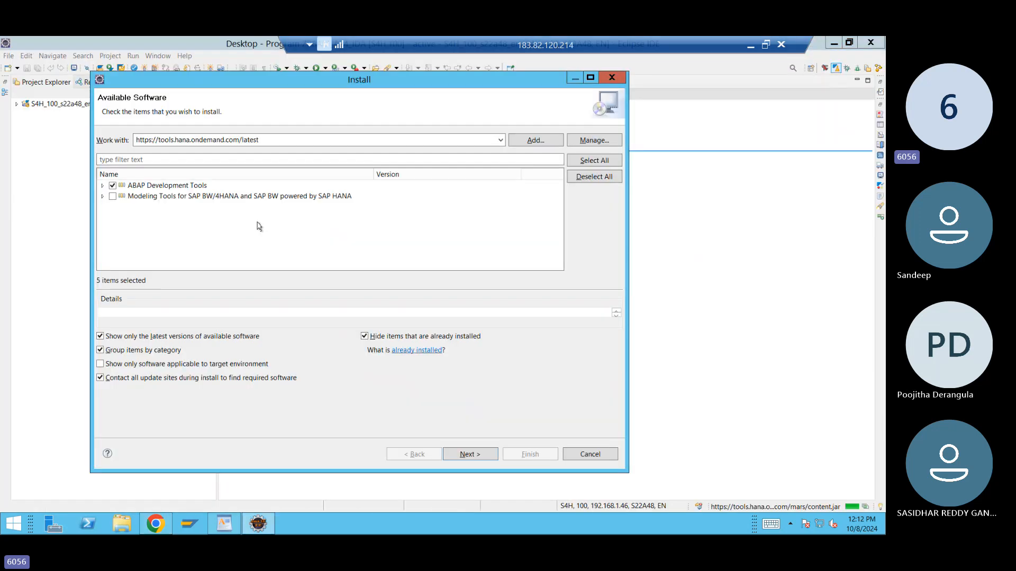
{"action": "left_click", "coordinate": [611, 78]}
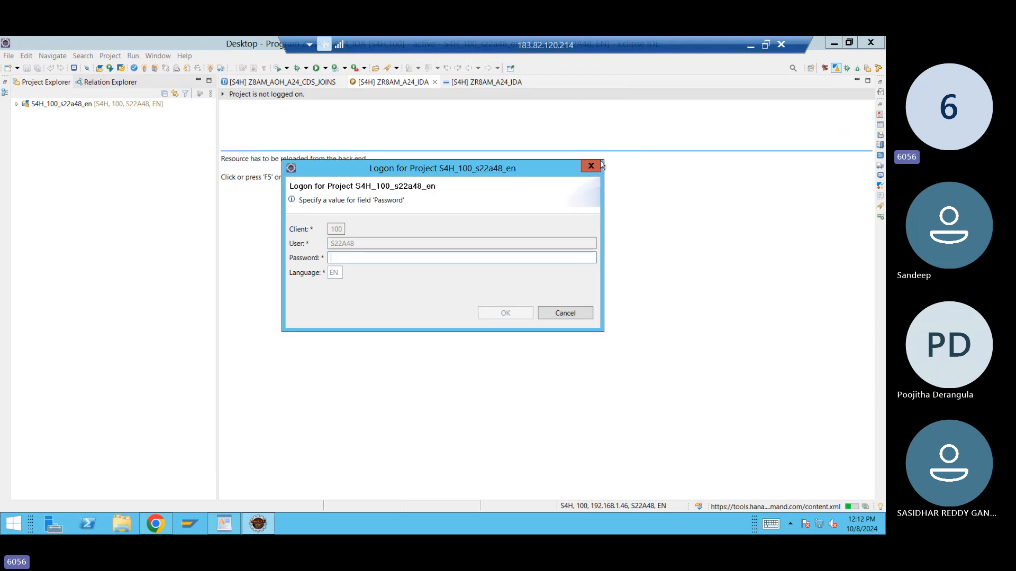
{"action": "left_click", "coordinate": [590, 166]}
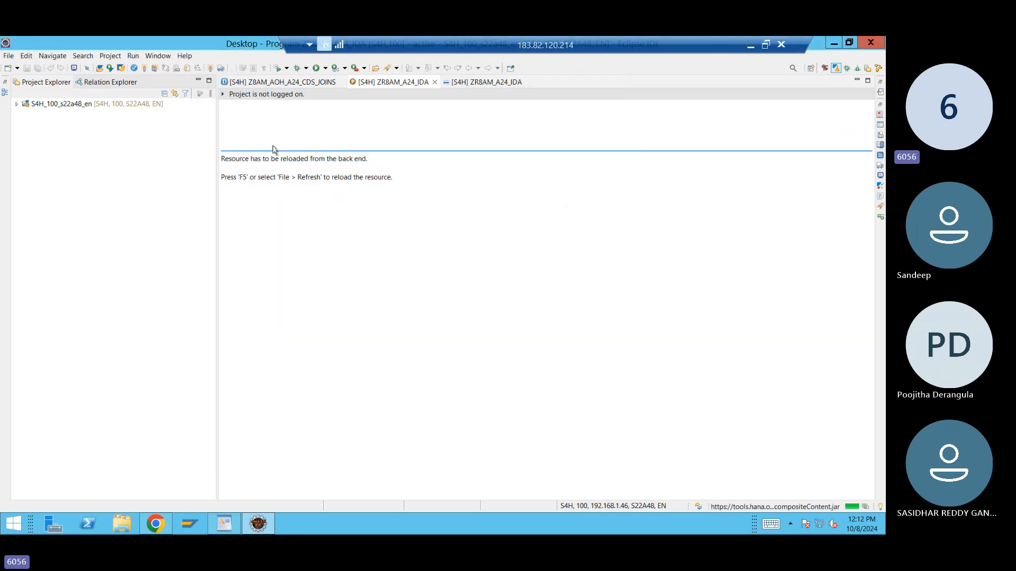
- Open the ABAP (default) perspective
{"action": "left_click", "coordinate": [154, 57]}
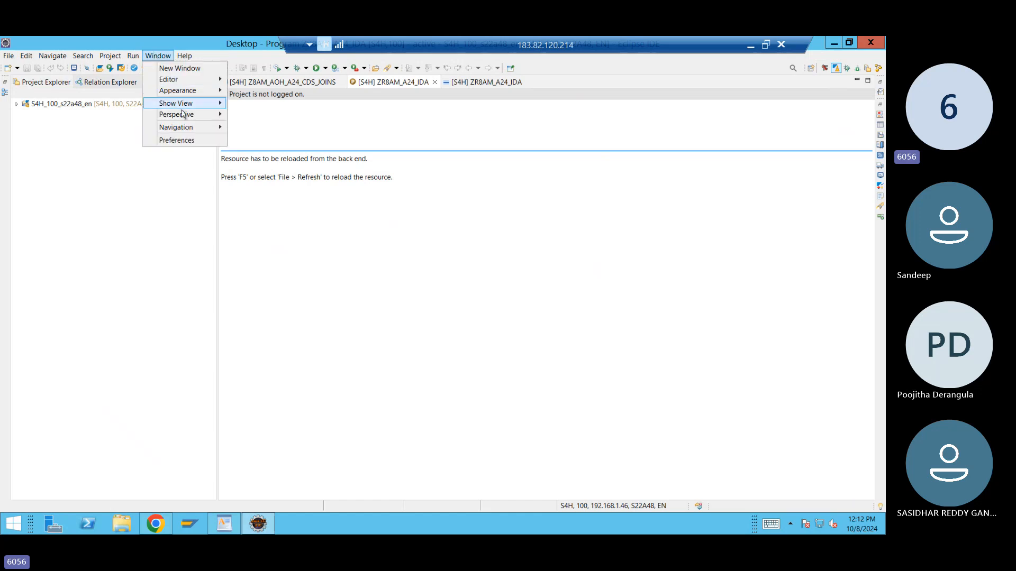
{"action": "mouse_move", "coordinate": [185, 119]}
{"action": "mouse_move", "coordinate": [256, 115]}
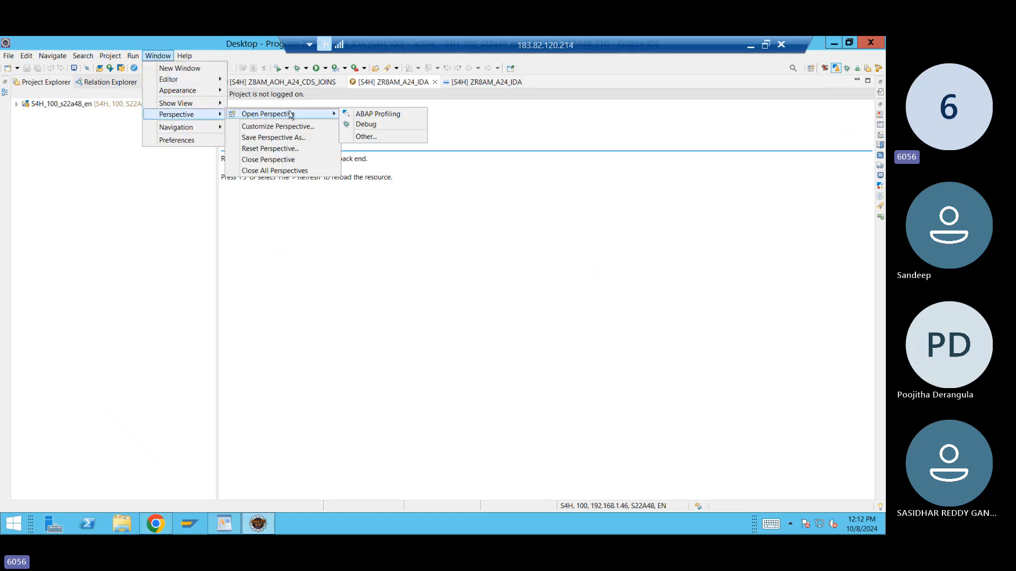
{"action": "left_click", "coordinate": [372, 139]}
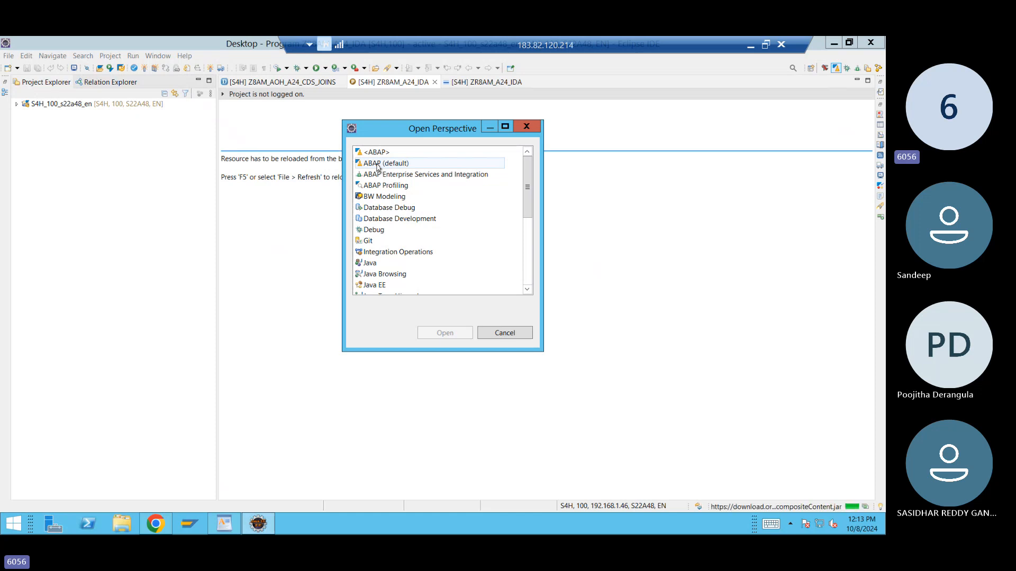
{"action": "left_click", "coordinate": [377, 164]}
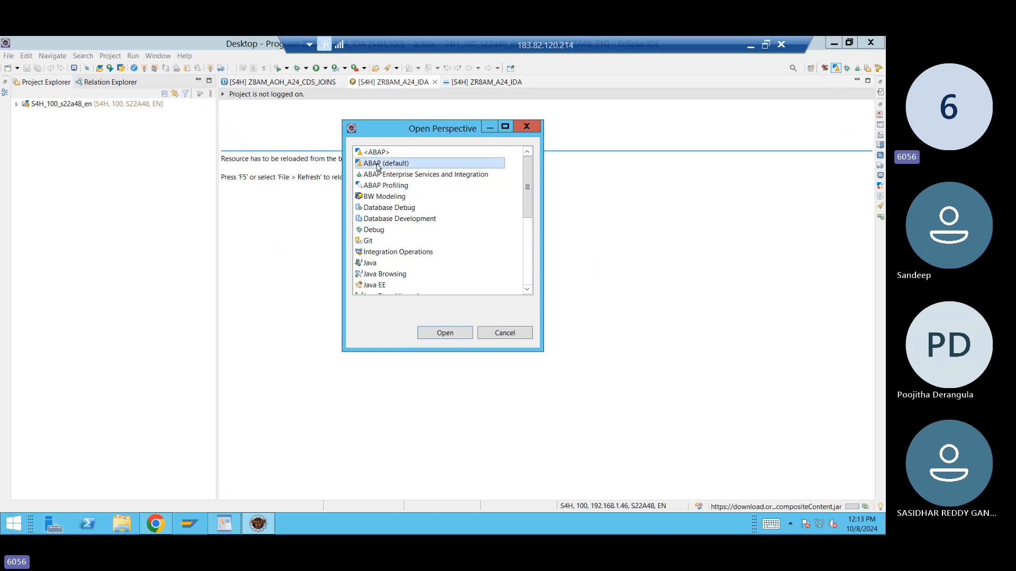
{"action": "left_click", "coordinate": [446, 333]}
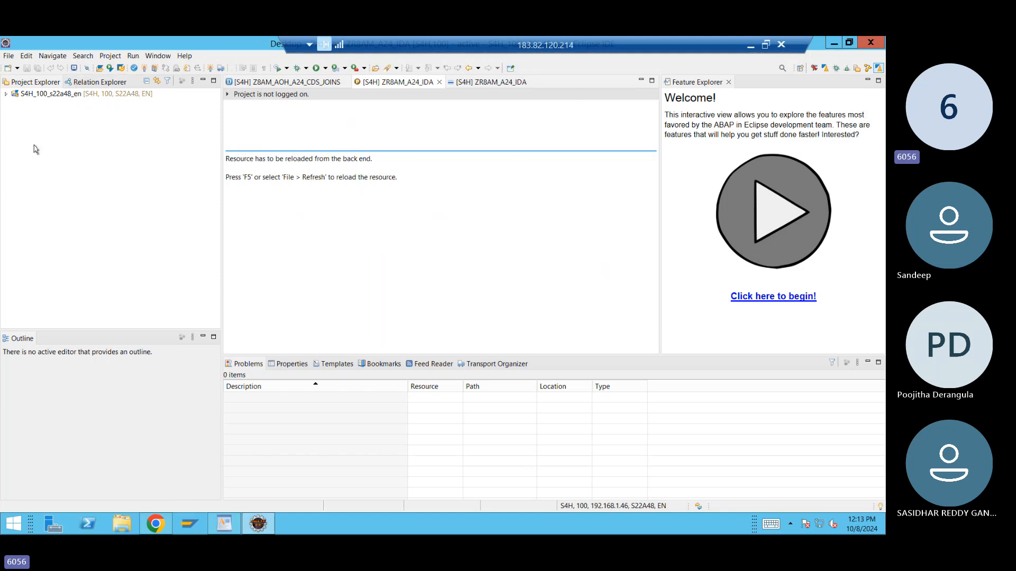
- Delete the project S4H_100_s22a48_en from the workspace, including its contents on disk
{"action": "left_click", "coordinate": [75, 98]}
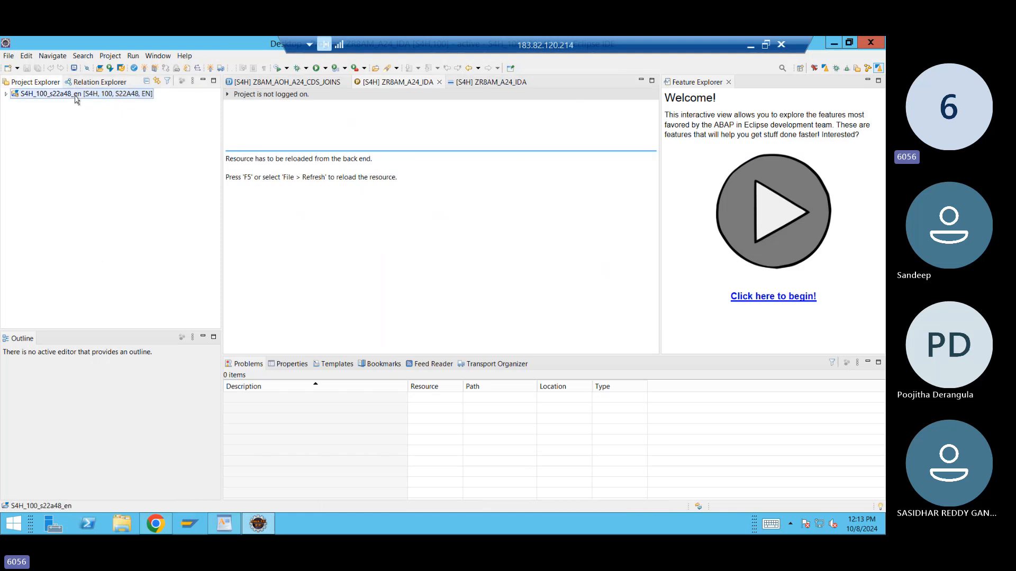
{"action": "right_click", "coordinate": [75, 99]}
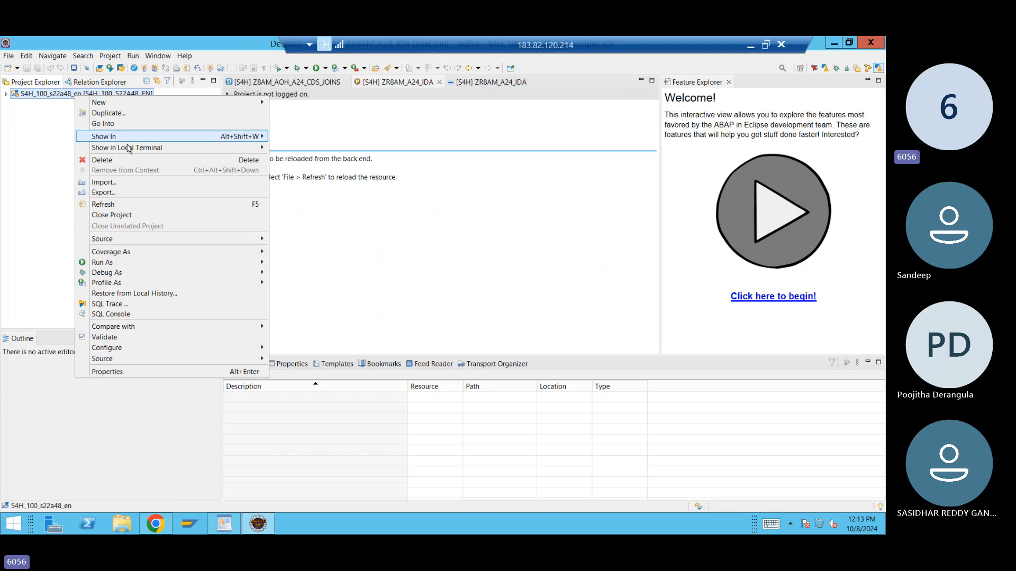
{"action": "left_click", "coordinate": [136, 160]}
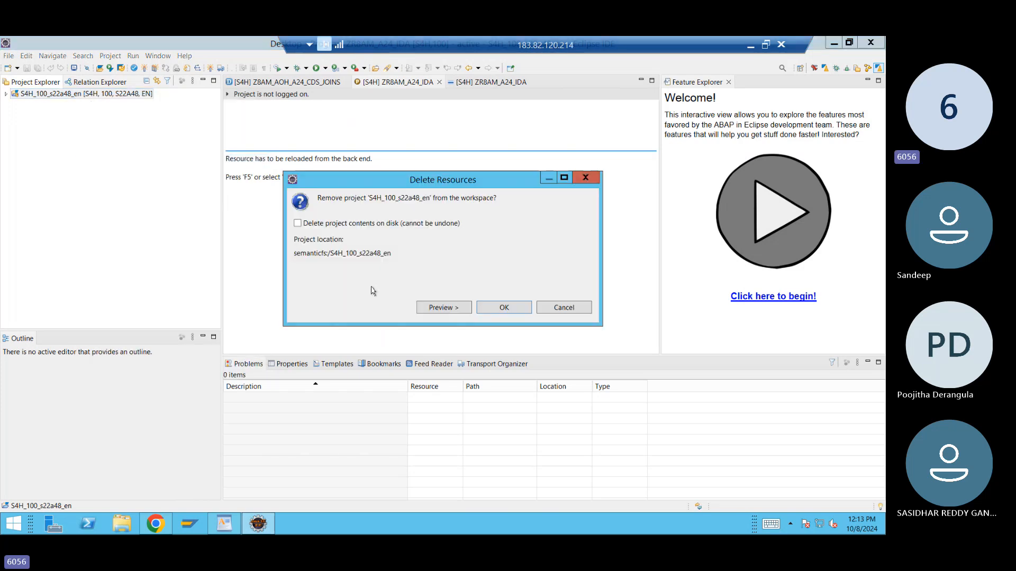
{"action": "left_click", "coordinate": [357, 226]}
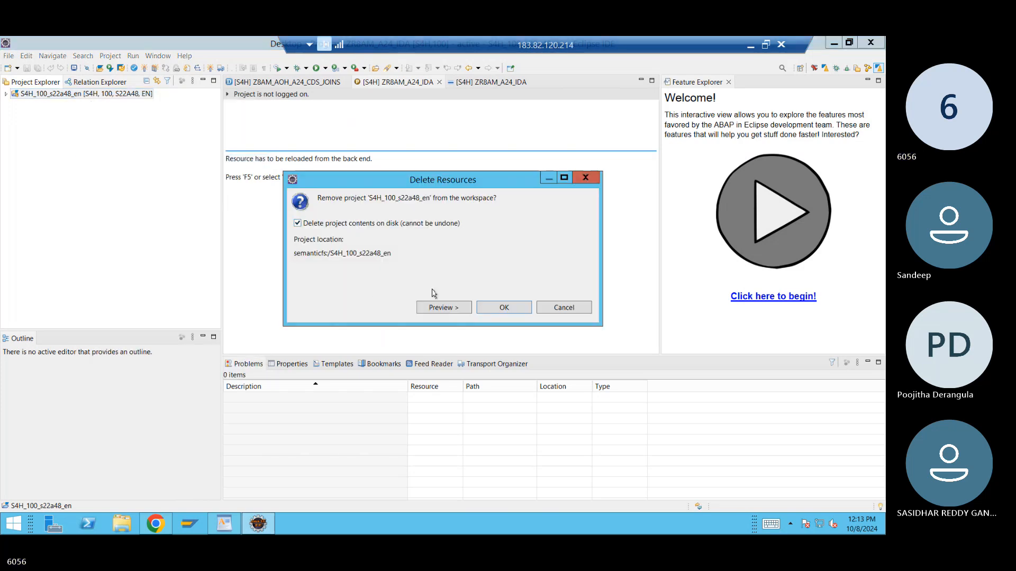
{"action": "left_click", "coordinate": [500, 314]}
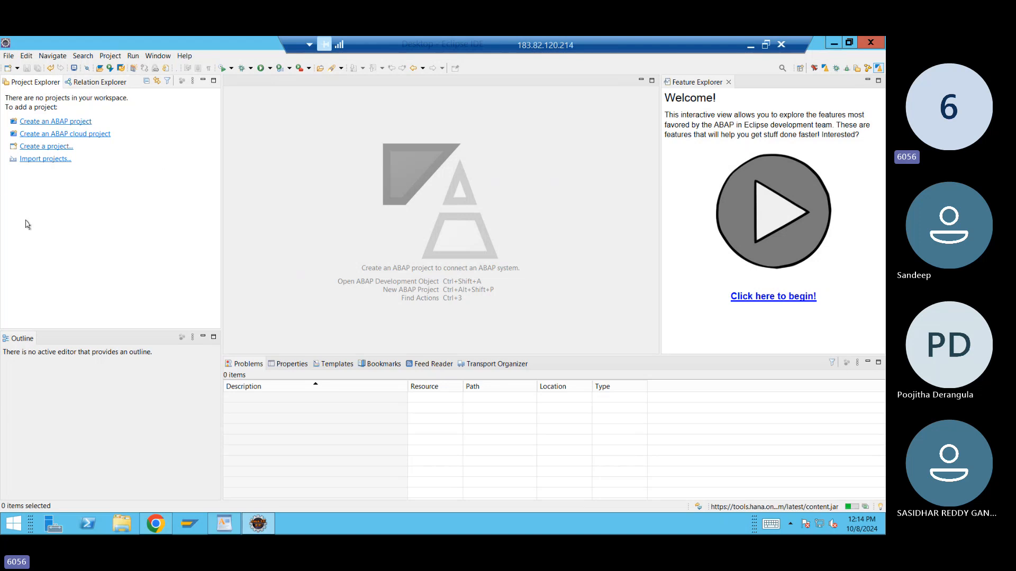
- Check the connections in SAP Logon, and start a new ABAP project in Eclipse using the s4hana connection with its existing settings
{"action": "left_click", "coordinate": [189, 524]}
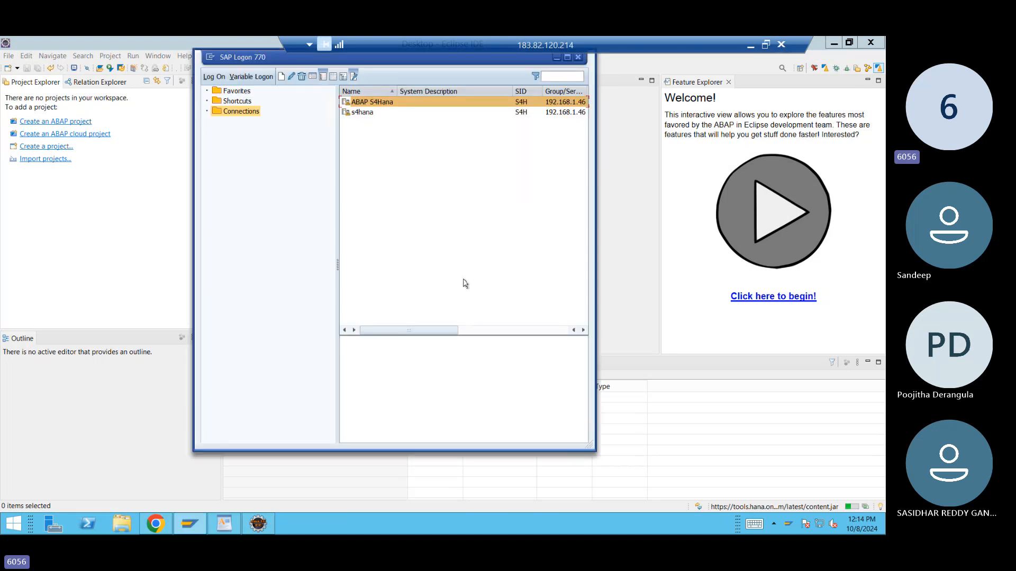
{"action": "left_click", "coordinate": [117, 198]}
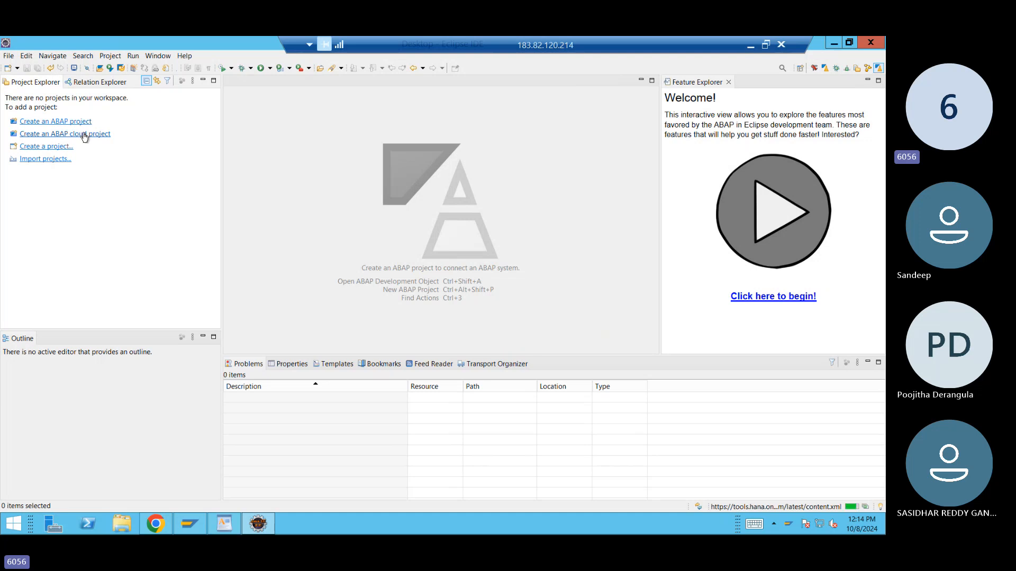
{"action": "left_click", "coordinate": [44, 124]}
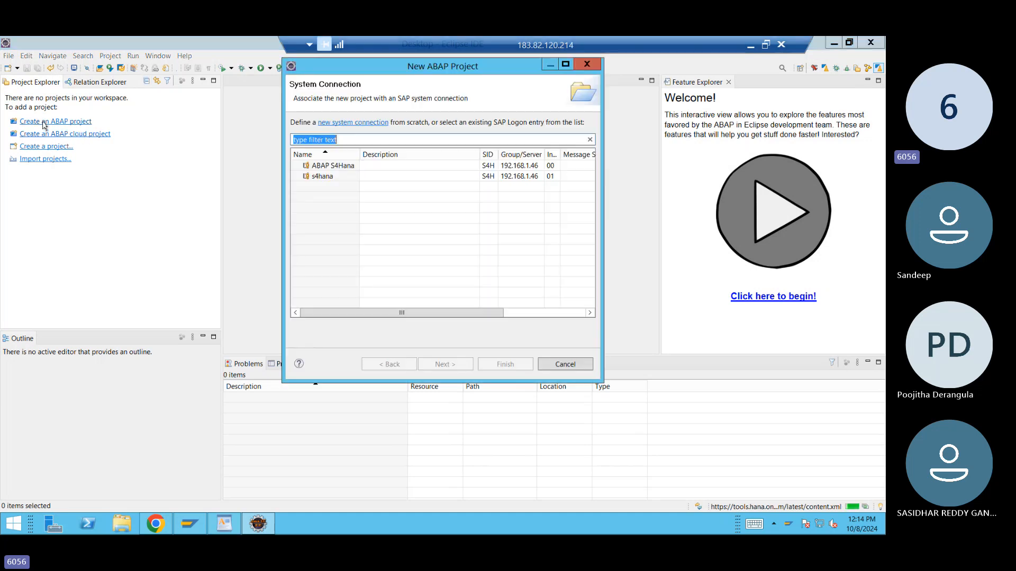
{"action": "left_click", "coordinate": [334, 181]}
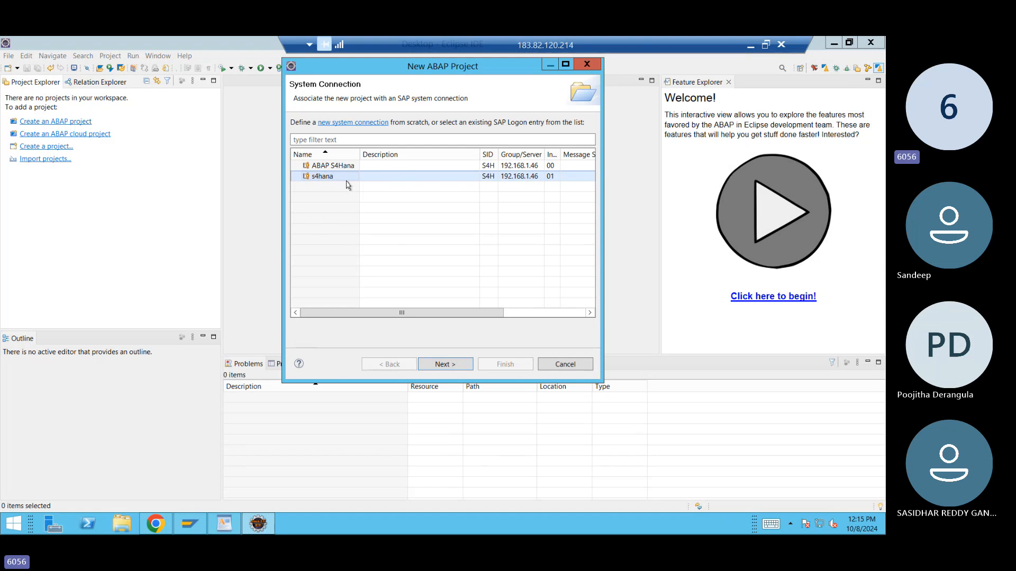
{"action": "left_click", "coordinate": [449, 366]}
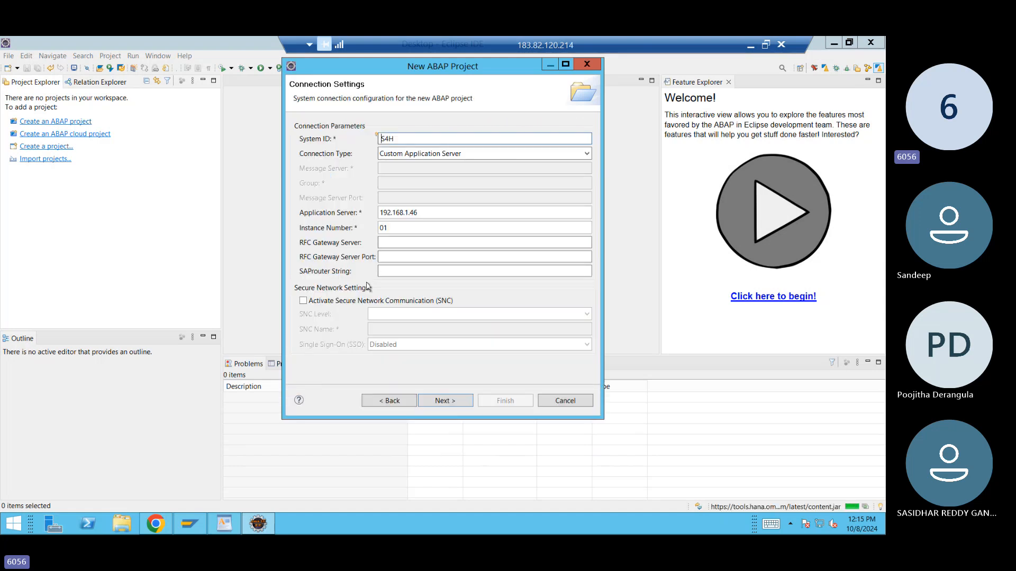
{"action": "left_click", "coordinate": [453, 404]}
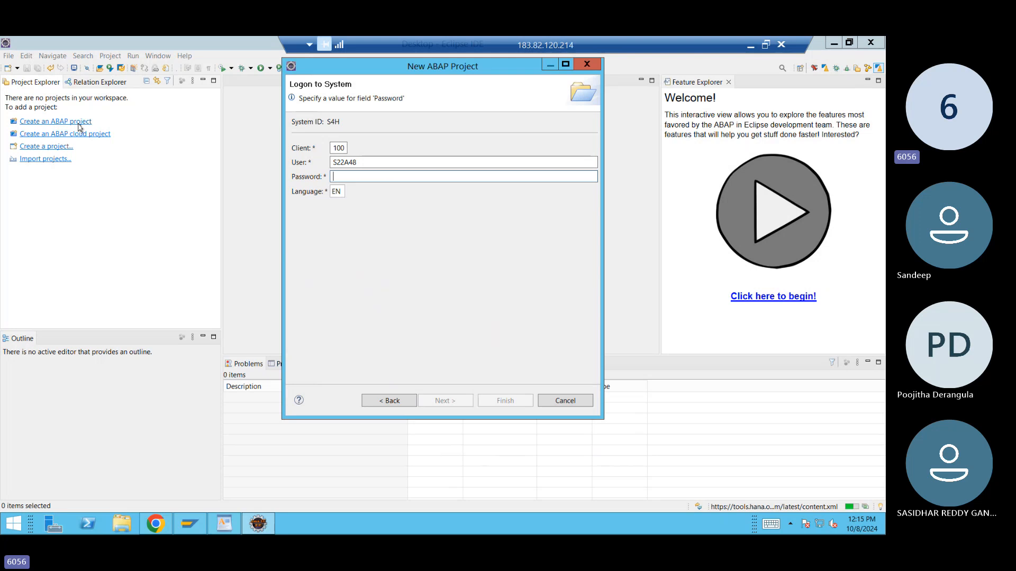
- Enter the account password for the S4H system logon, keeping client 100, the existing user and language EN
{"action": "left_click", "coordinate": [345, 147]}
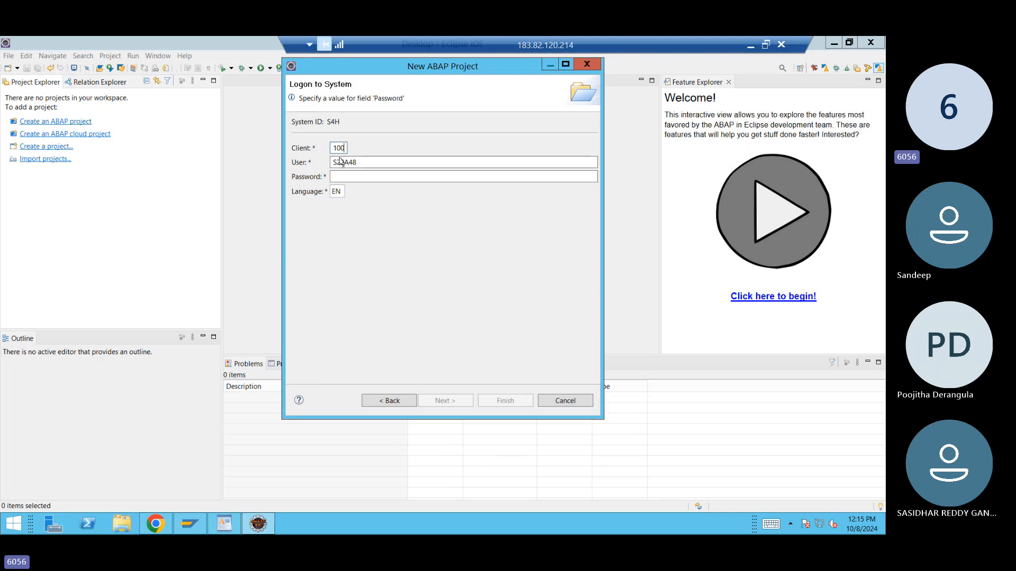
{"action": "left_click", "coordinate": [365, 163]}
{"action": "left_click", "coordinate": [364, 176]}
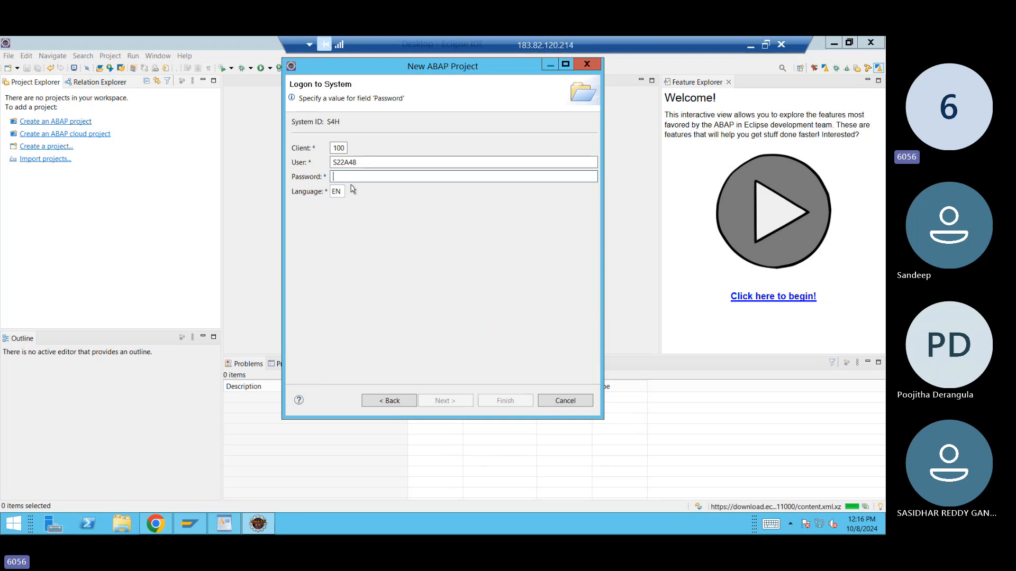
{"action": "type", "text": "****"}
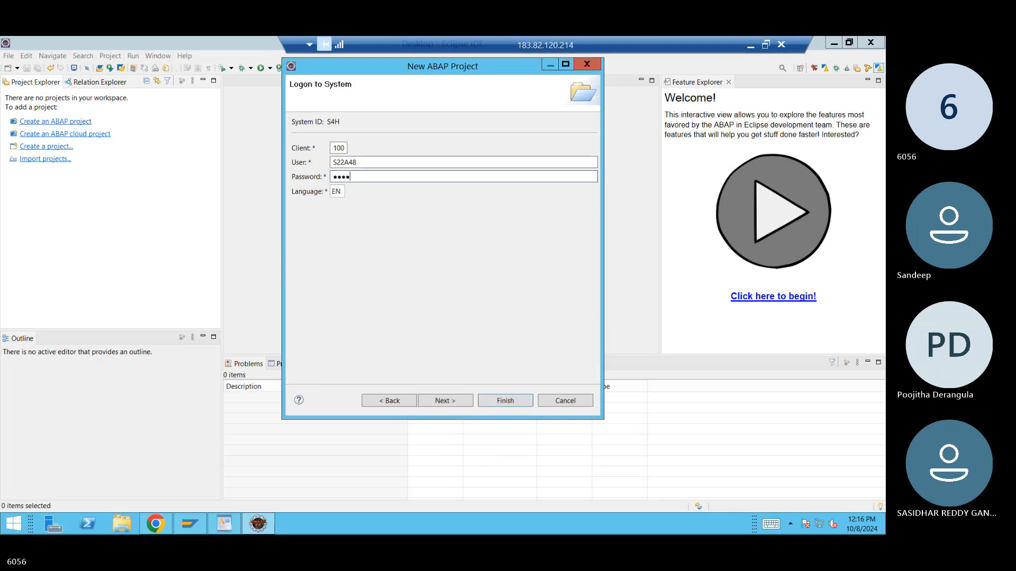
{"action": "type", "text": "****"}
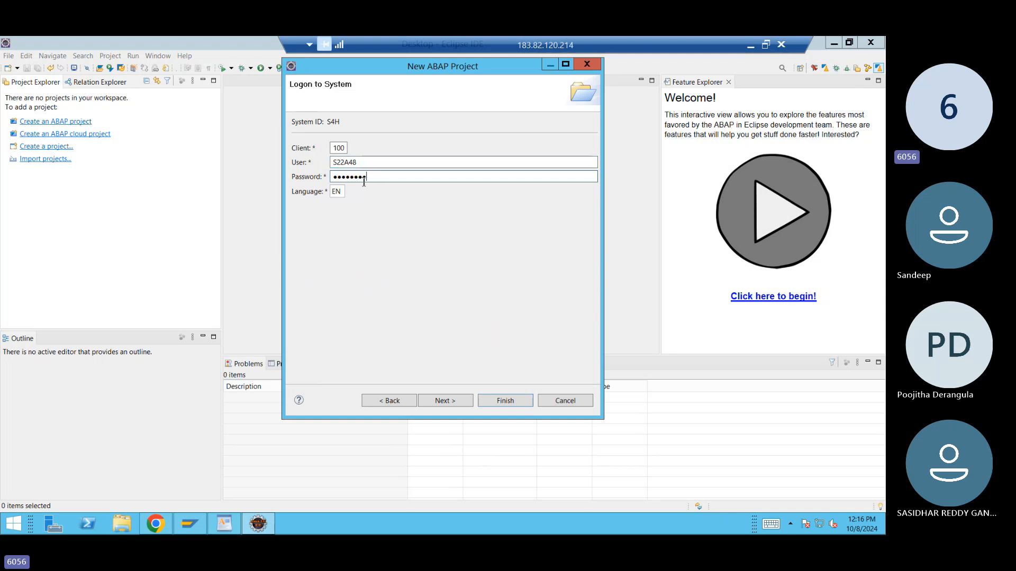
- Create the ABAP project with the proposed name S4H_100_s22a48_en and expand it in the Project Explorer
{"action": "left_click", "coordinate": [444, 401]}
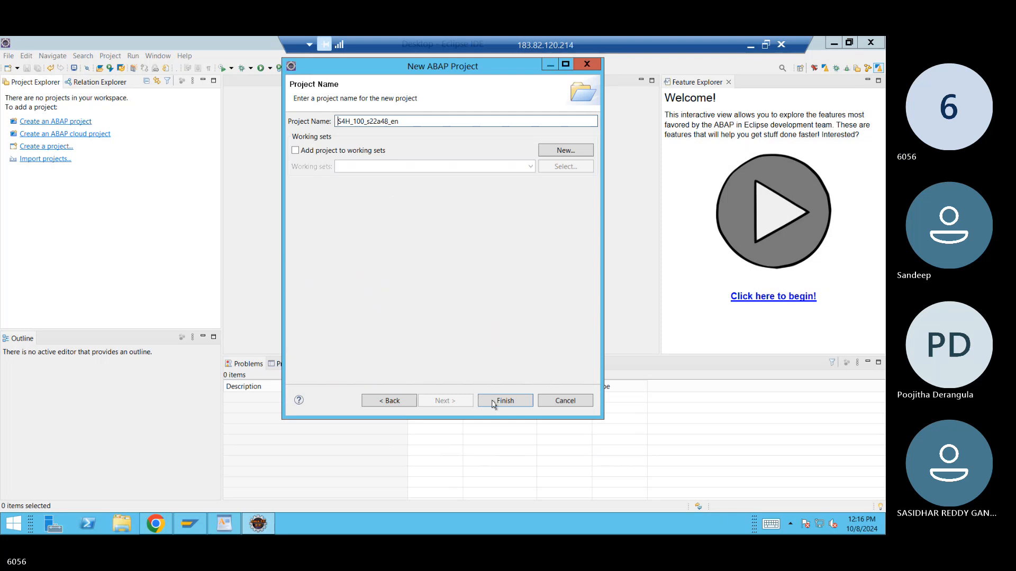
{"action": "left_click", "coordinate": [504, 402]}
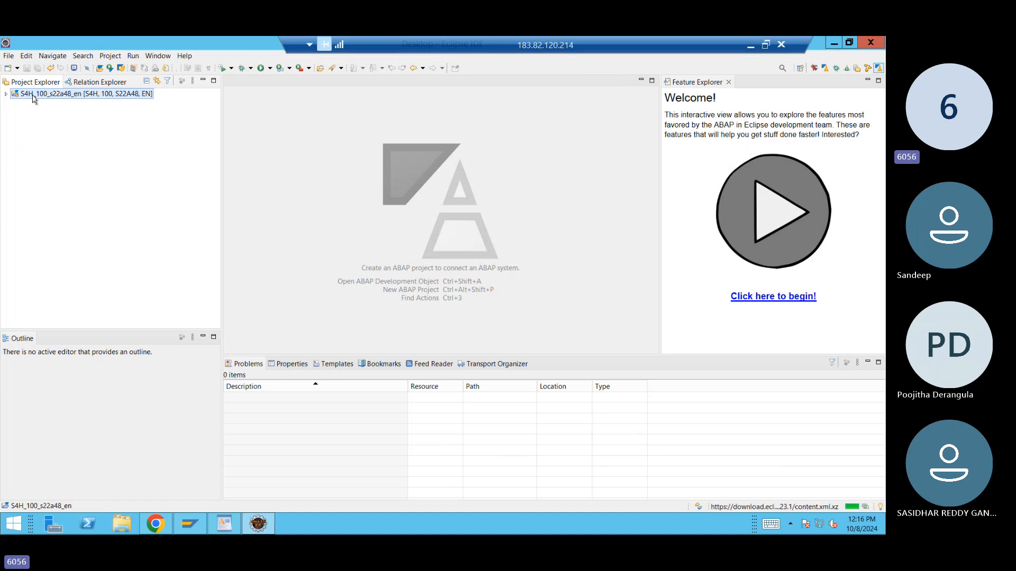
{"action": "double_click", "coordinate": [33, 96]}
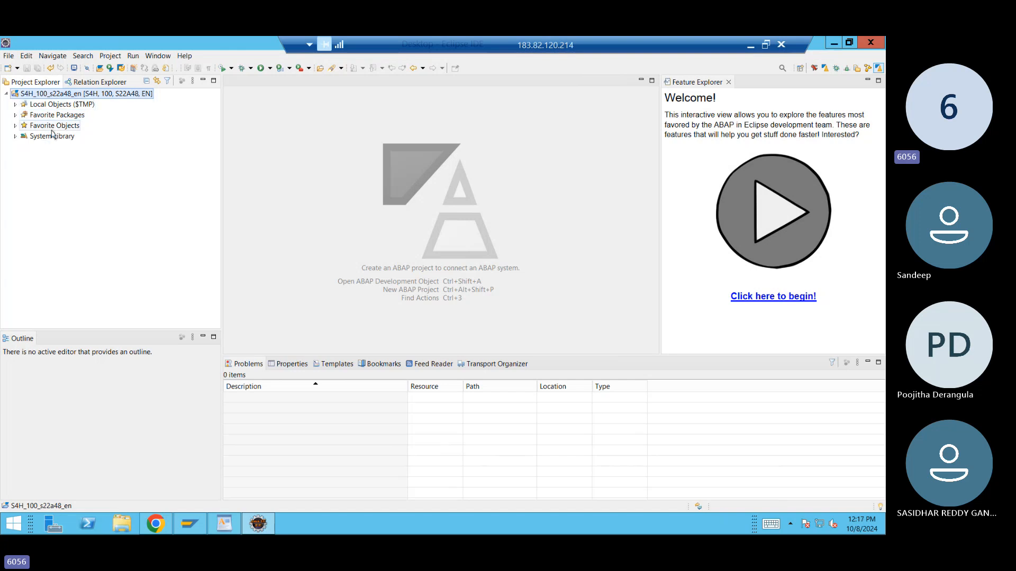
- Expand the project's System Library and examine the commands available for the /BDL/STPI_STRUCTURE package
{"action": "left_click", "coordinate": [15, 138]}
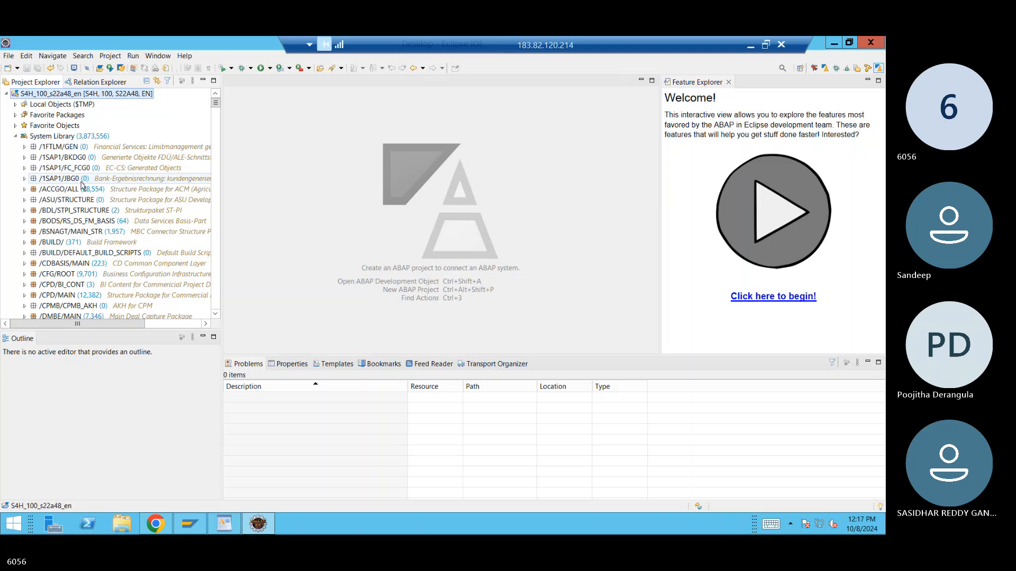
{"action": "left_click", "coordinate": [69, 212]}
{"action": "right_click", "coordinate": [70, 212]}
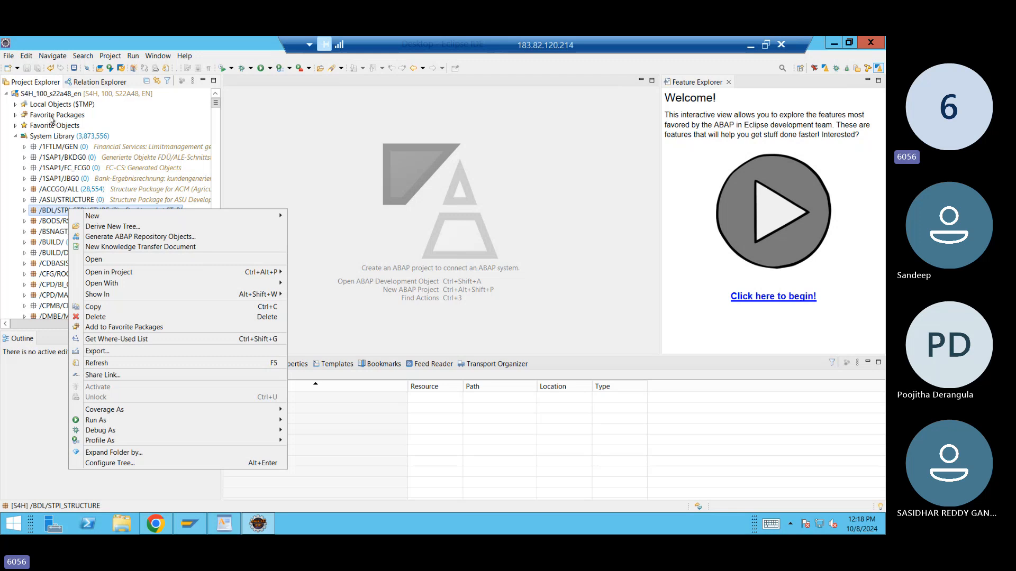
{"action": "left_click", "coordinate": [360, 264]}
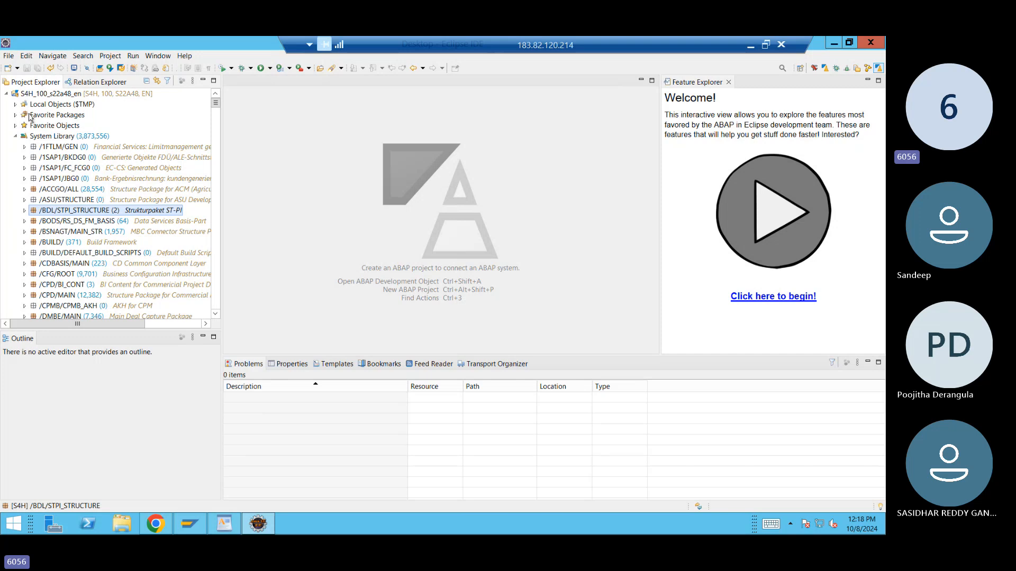
- Start a new ABAP Program in project S4H_100_s22a48_en, filtering the creation wizards by "program"
{"action": "left_click", "coordinate": [59, 95]}
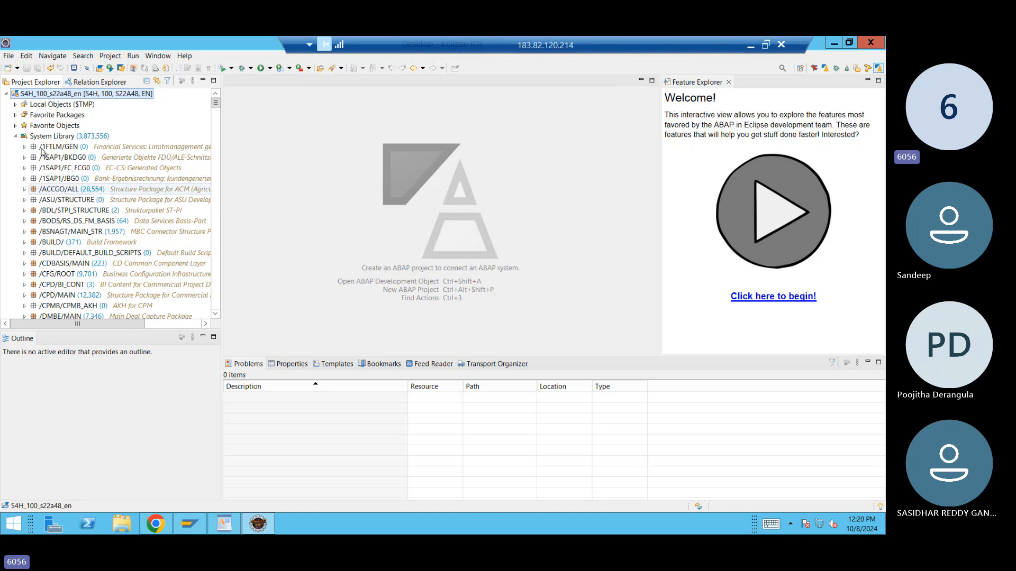
{"action": "right_click", "coordinate": [60, 97]}
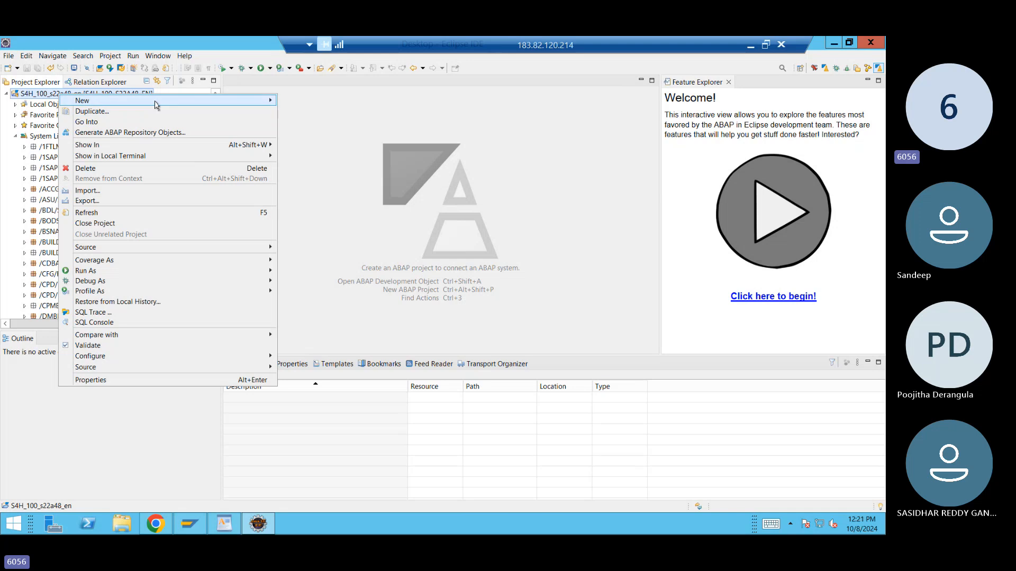
{"action": "mouse_move", "coordinate": [155, 101]}
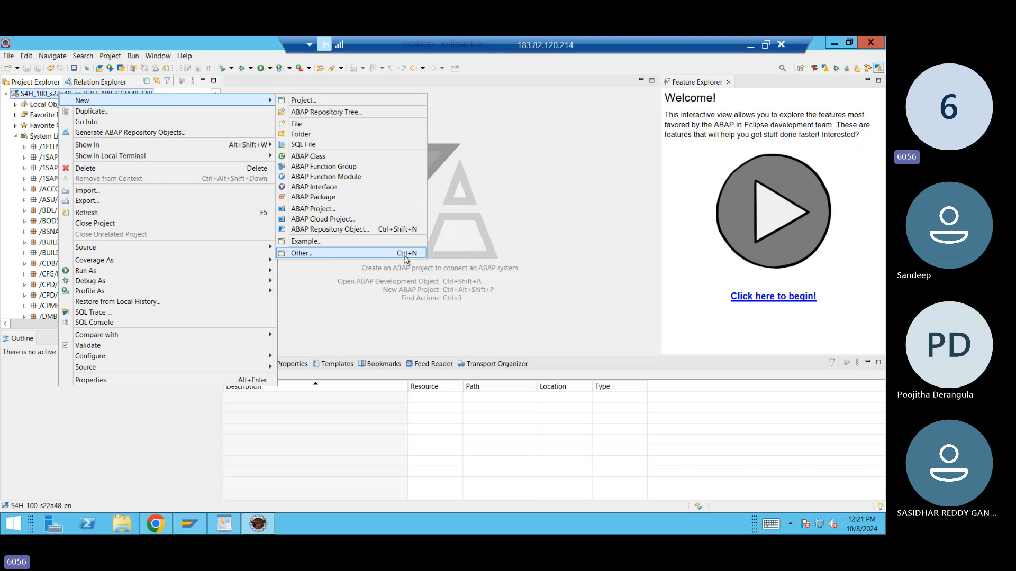
{"action": "left_click", "coordinate": [357, 255]}
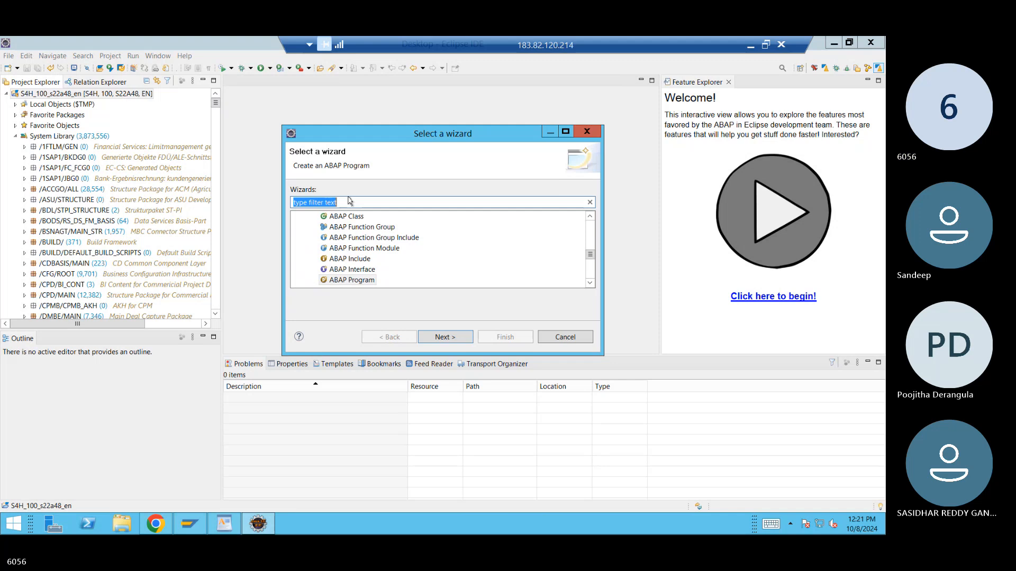
{"action": "type", "text": "program"}
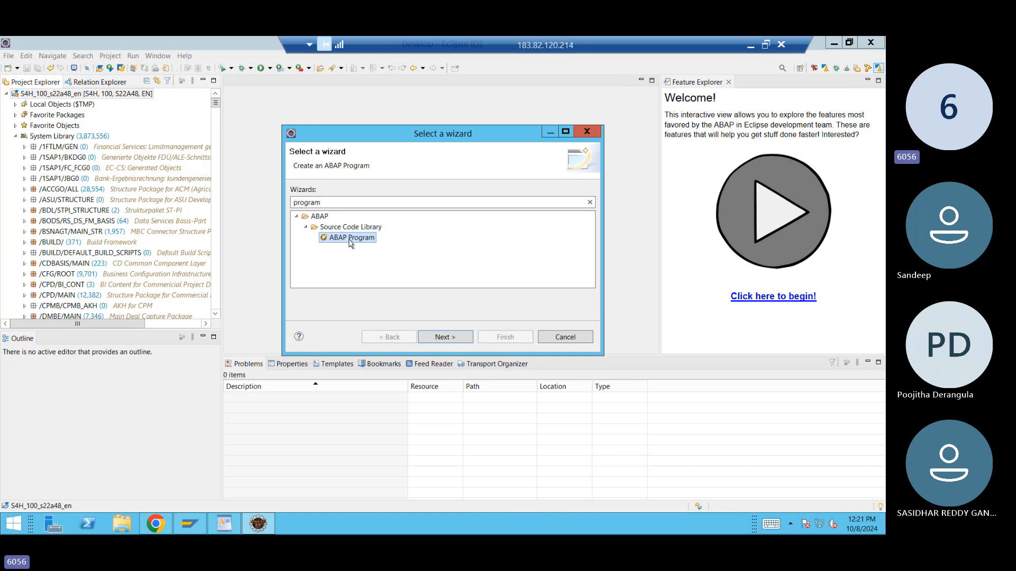
{"action": "left_click", "coordinate": [444, 340]}
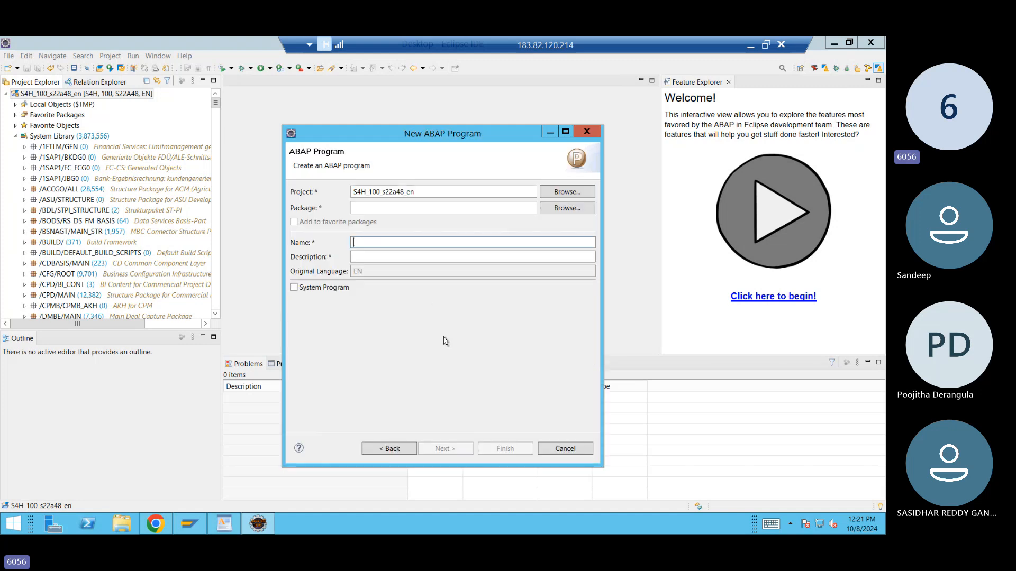
- Assign the new ABAP program to package $TMP and go to its name entry
{"action": "left_click_drag", "start_coordinate": [485, 134], "coordinate": [502, 91]}
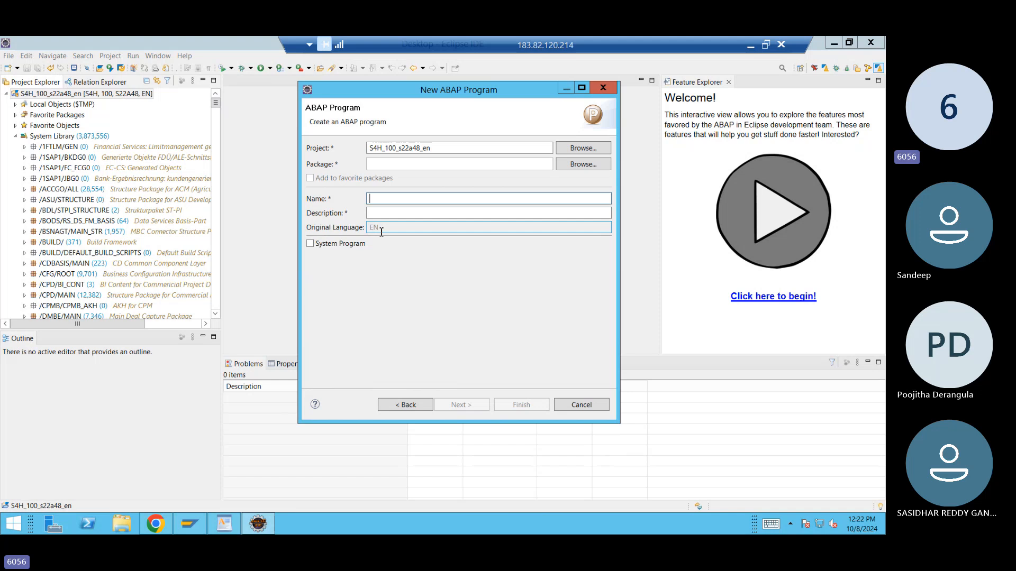
{"action": "left_click", "coordinate": [373, 164]}
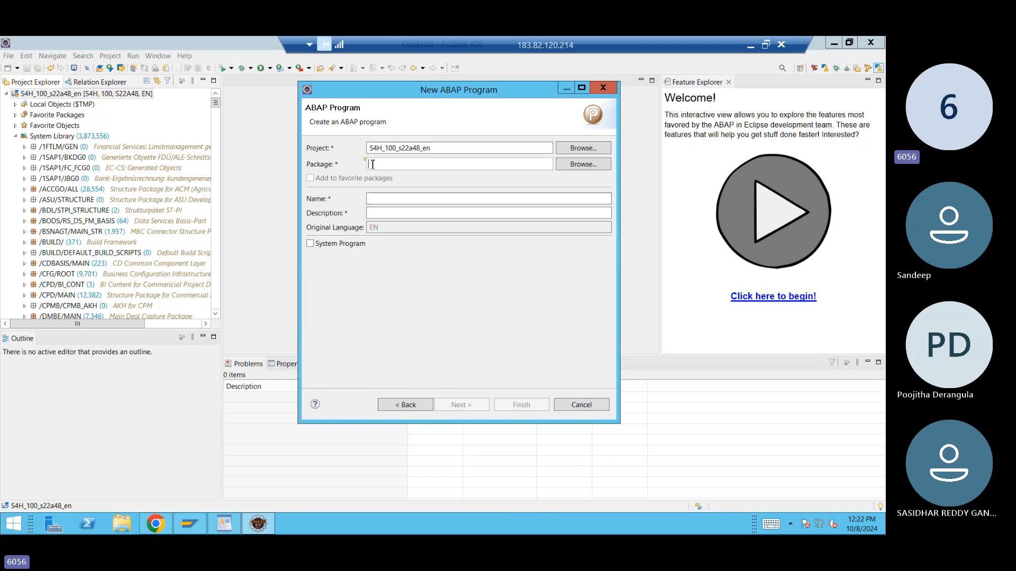
{"action": "type", "text": "$tmp"}
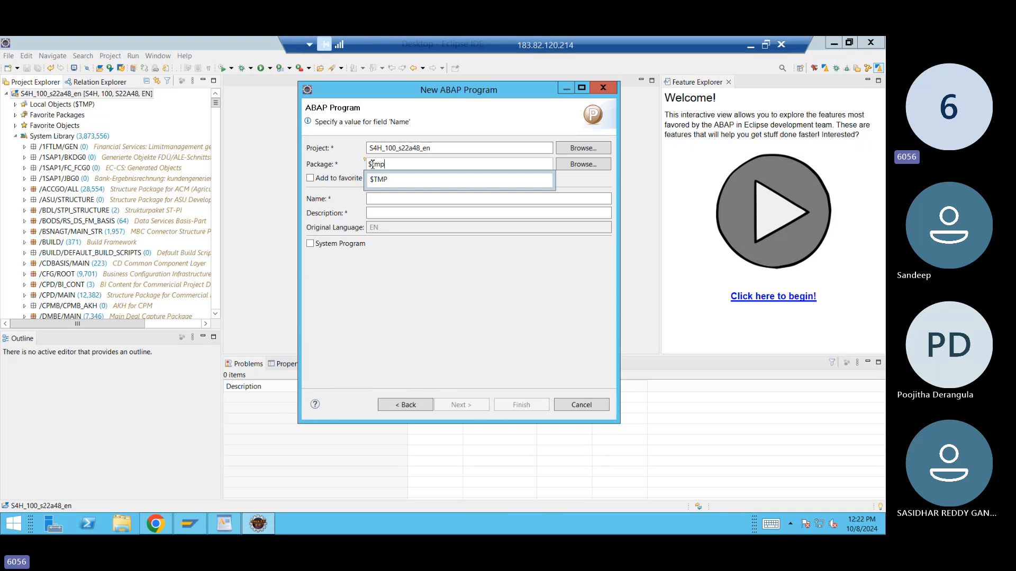
{"action": "left_click", "coordinate": [387, 199]}
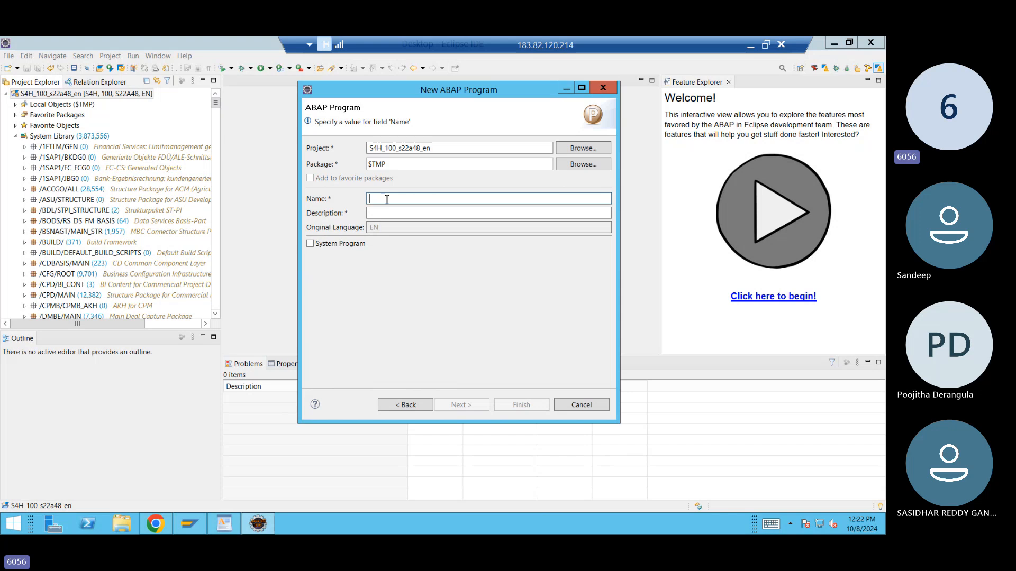
- Switch to the WordPad notes and add the naming pattern "Z<Type of Object><RICEF NO>" below the line about ABAP development tools
{"action": "left_click", "coordinate": [224, 523]}
{"action": "key", "text": "Return"}
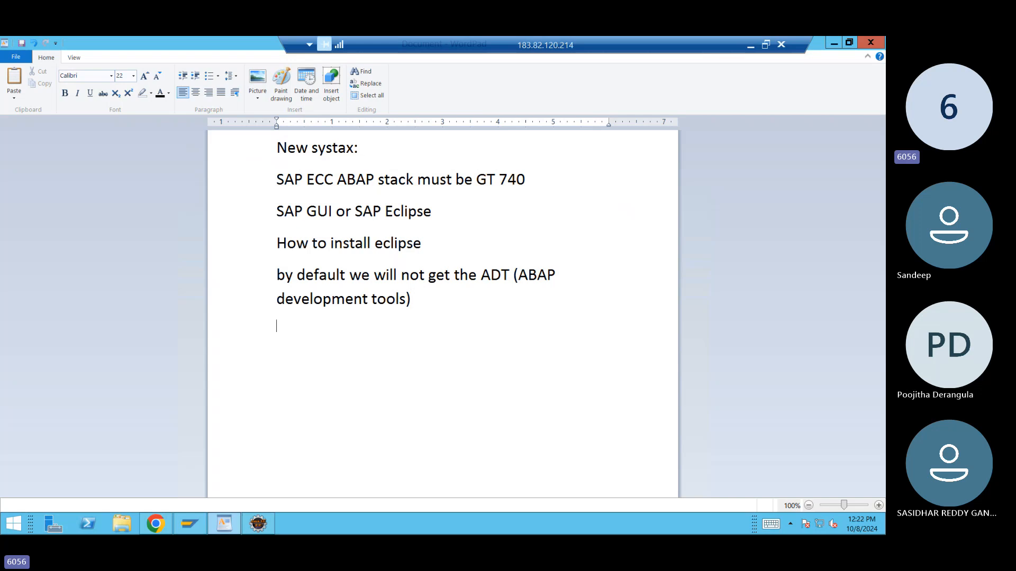
{"action": "type", "text": "Z"}
{"action": "key", "text": "BackSpace"}
{"action": "type", "text": "Y"}
{"action": "key", "text": "BackSpace"}
{"action": "type", "text": "Z<>"}
{"action": "key", "text": "Left"}
{"action": "type", "text": "Type of Object"}
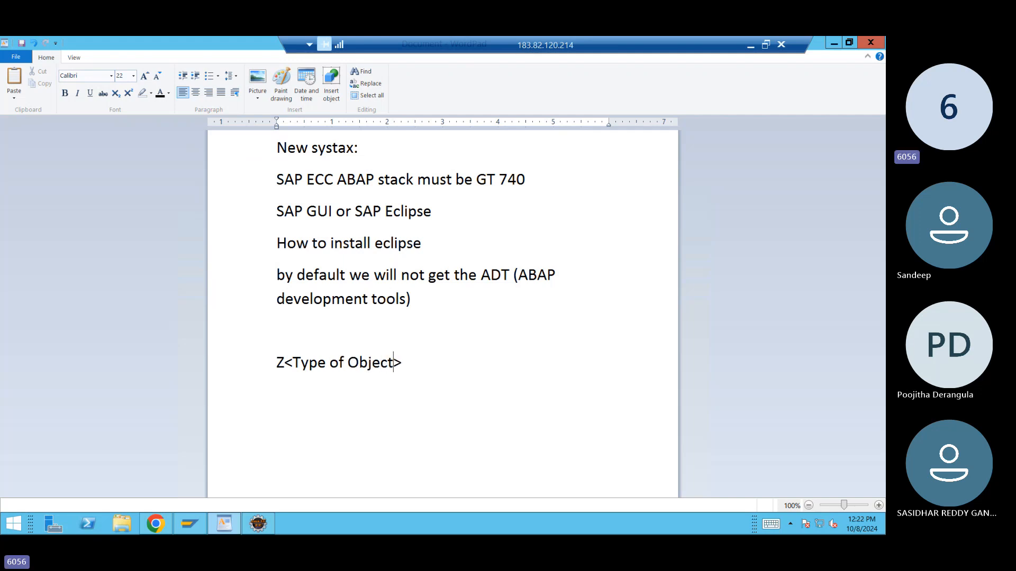
{"action": "key", "text": "End"}
{"action": "type", "text": "<RICEF NO>"}
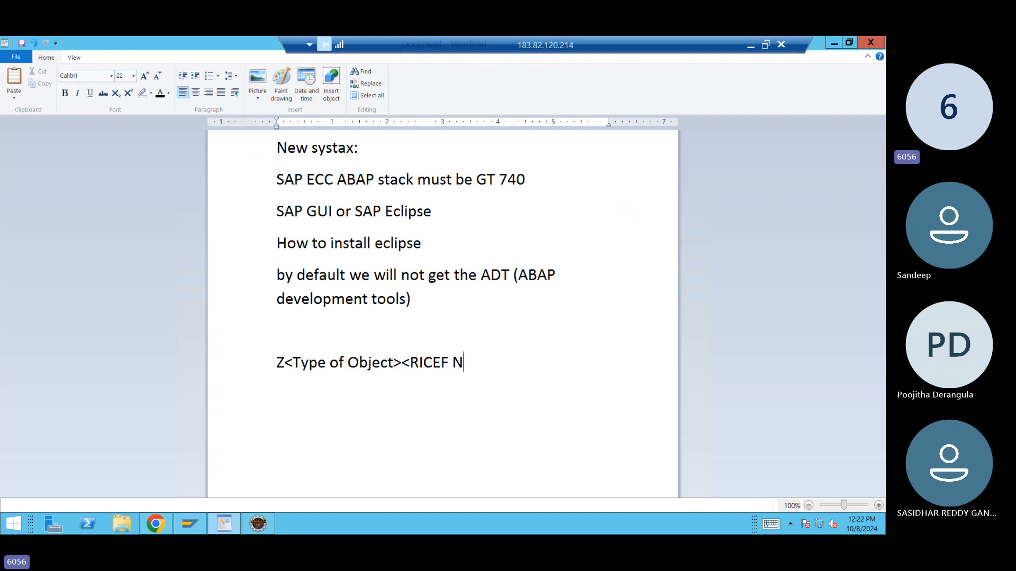